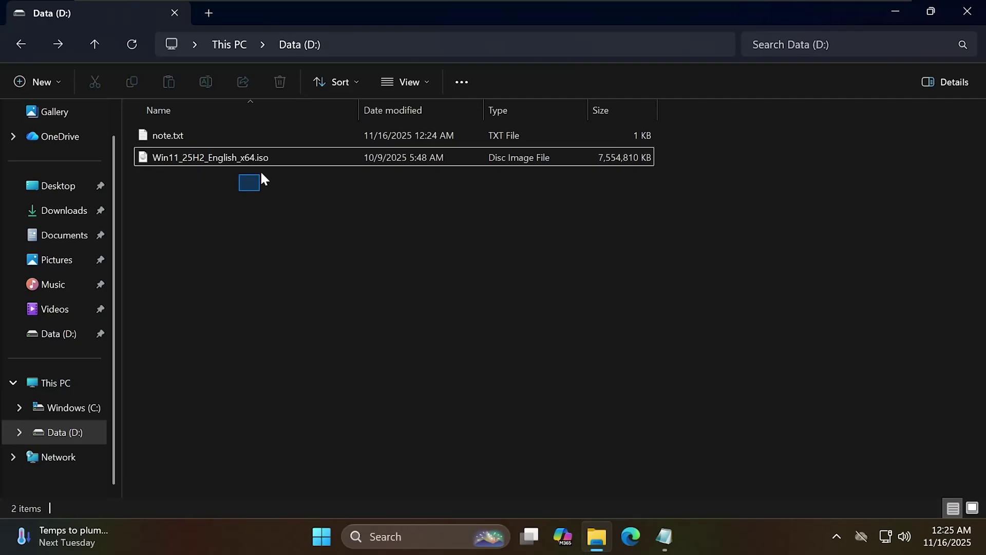
- Deselect the Windows 11 ISO and bring up the Win+X power-user menu from Start
drag(263, 175, 276, 157)
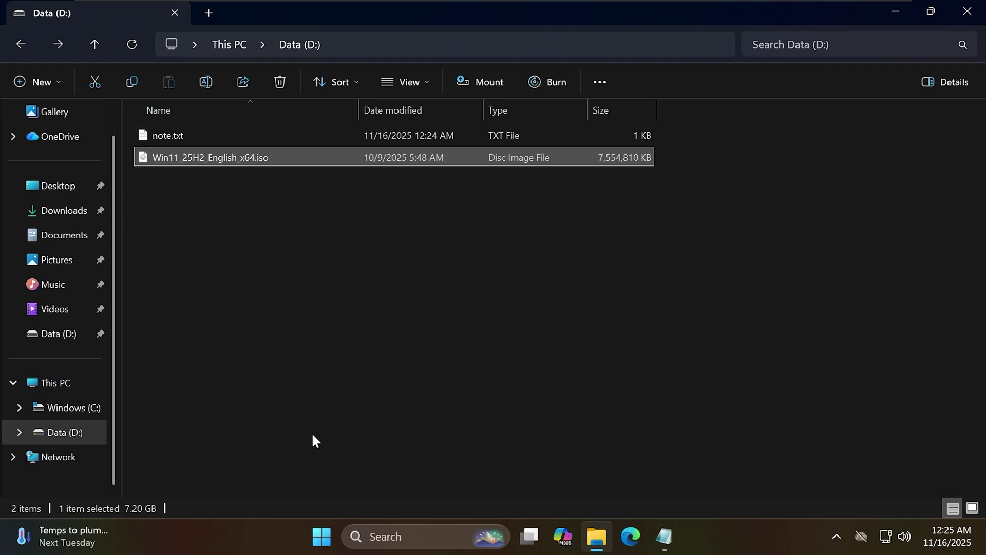
click(264, 322)
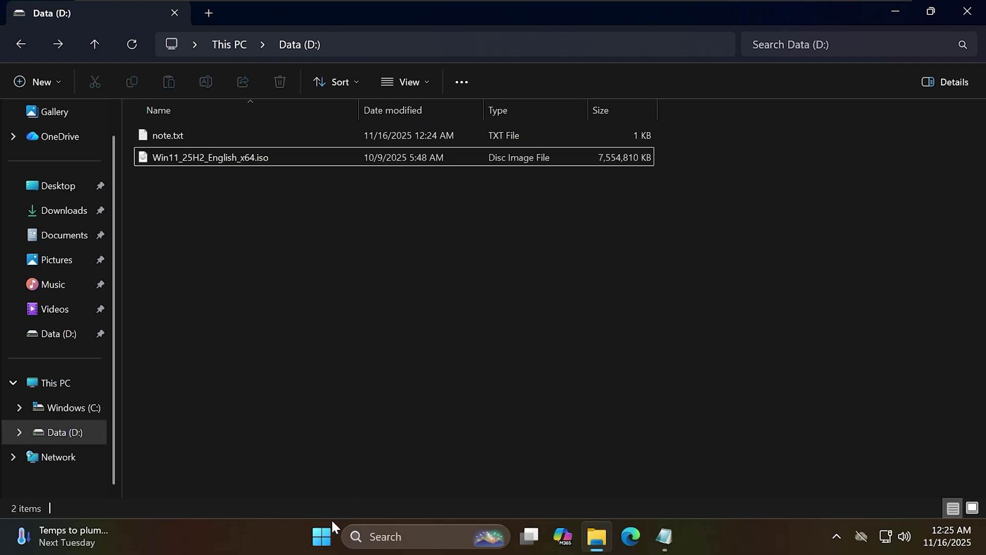
right_click(323, 536)
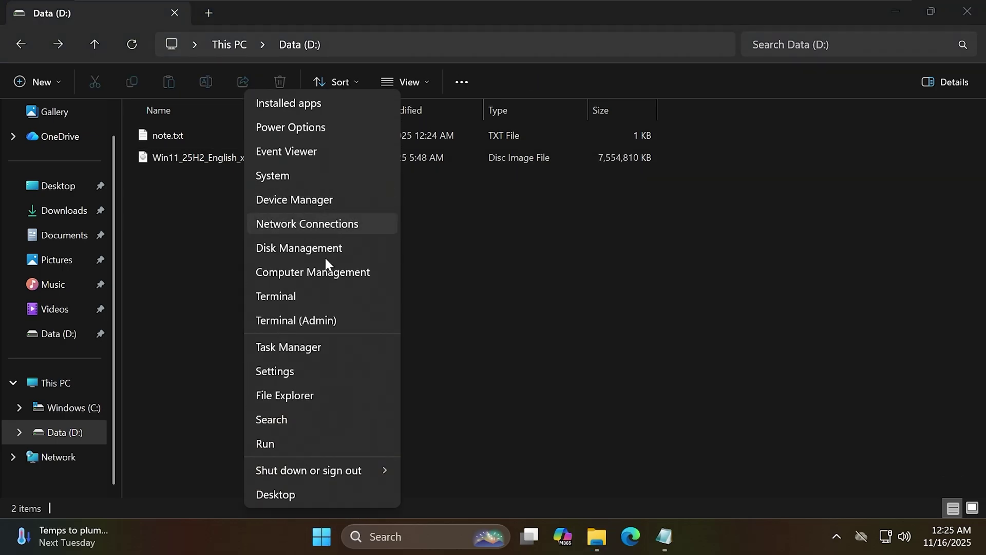
- In a maximized Disk Management, shrink Windows (C:) by 10240 MB, leaving 10.00 GB unallocated
click(312, 249)
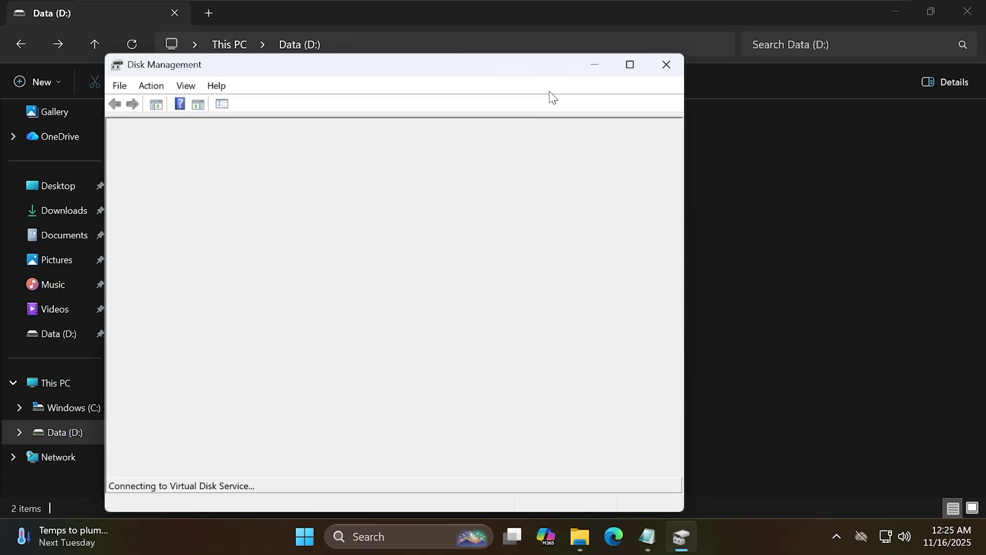
click(628, 66)
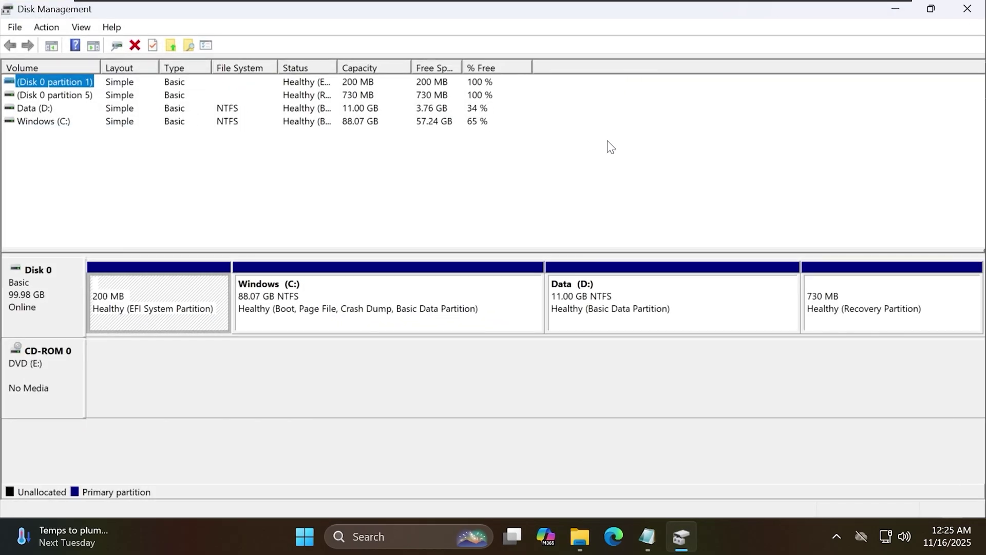
click(682, 313)
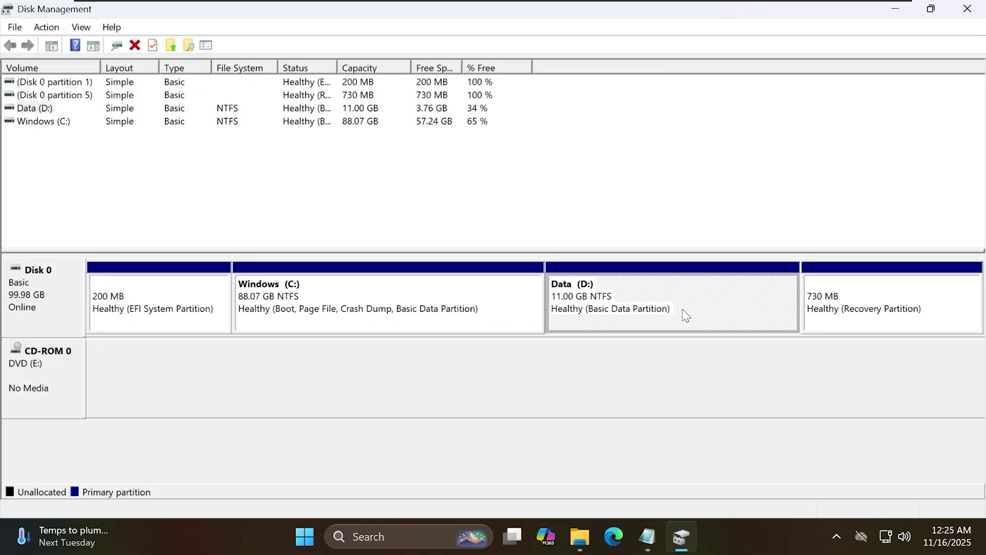
click(354, 317)
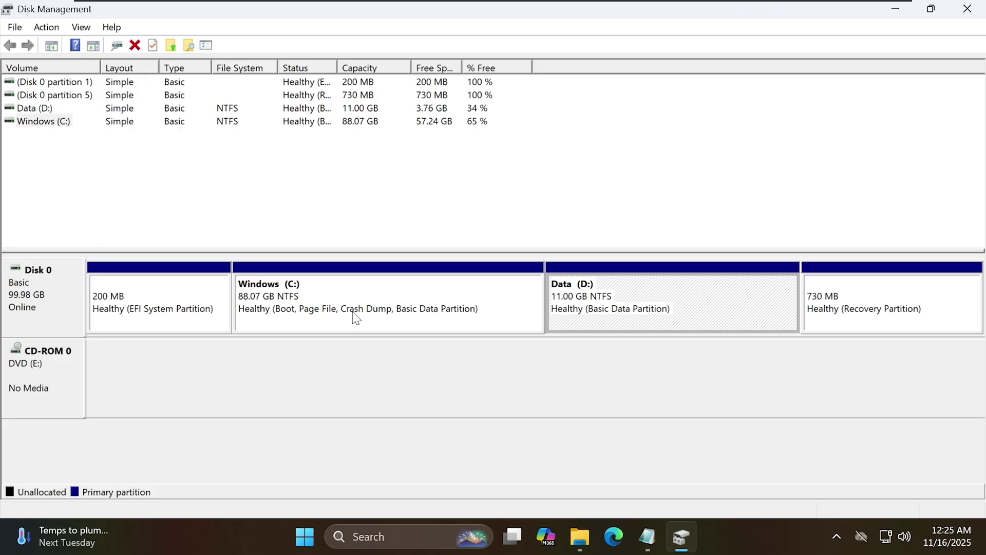
right_click(330, 294)
click(385, 420)
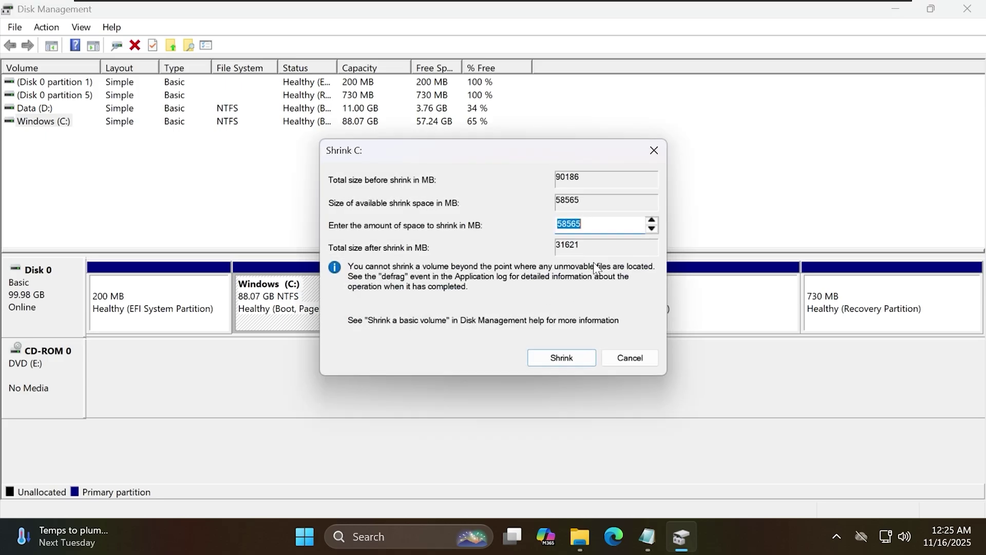
text(10240)
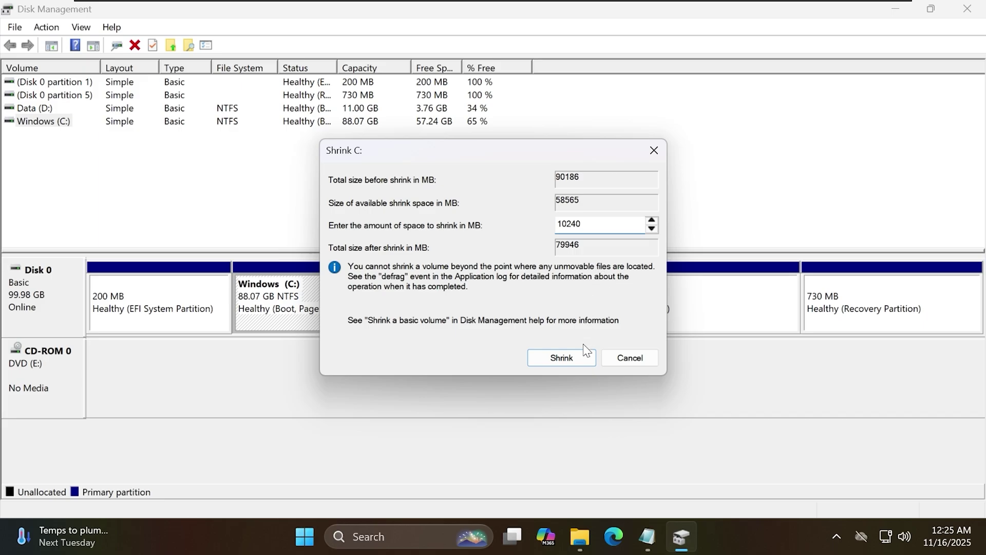
click(577, 360)
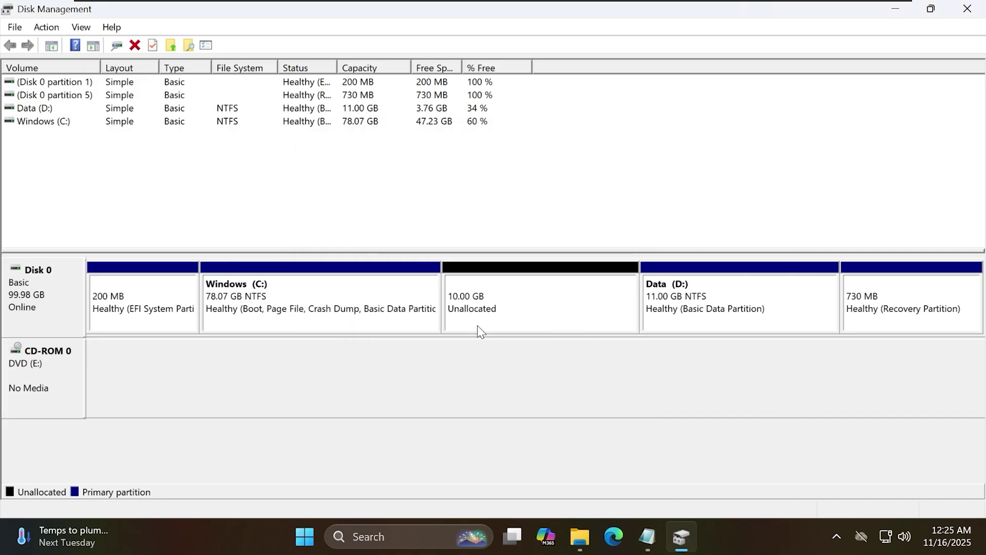
- Start a New Simple Volume on the 10.00 GB unallocated space at full size with drive letter W
click(478, 314)
right_click(538, 299)
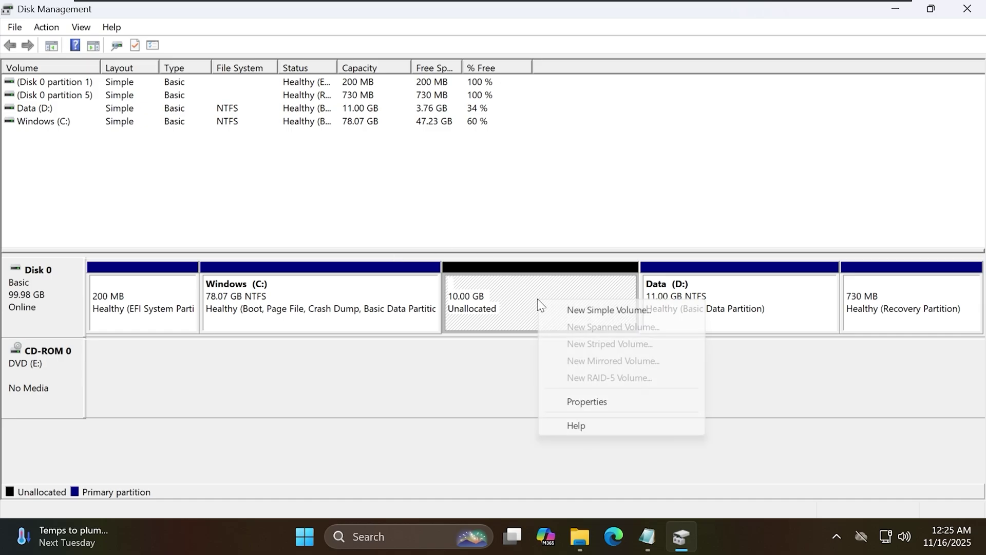
click(576, 311)
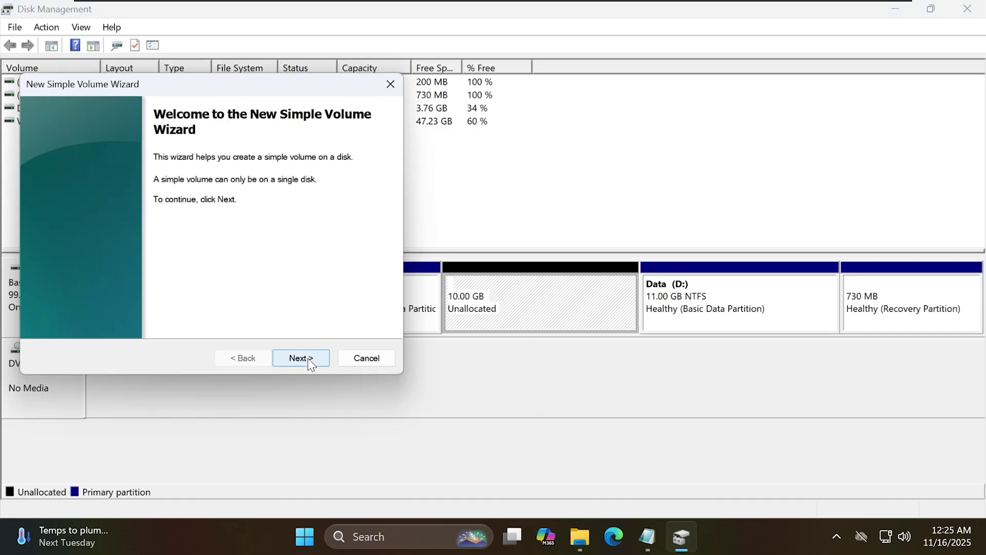
click(307, 358)
click(302, 354)
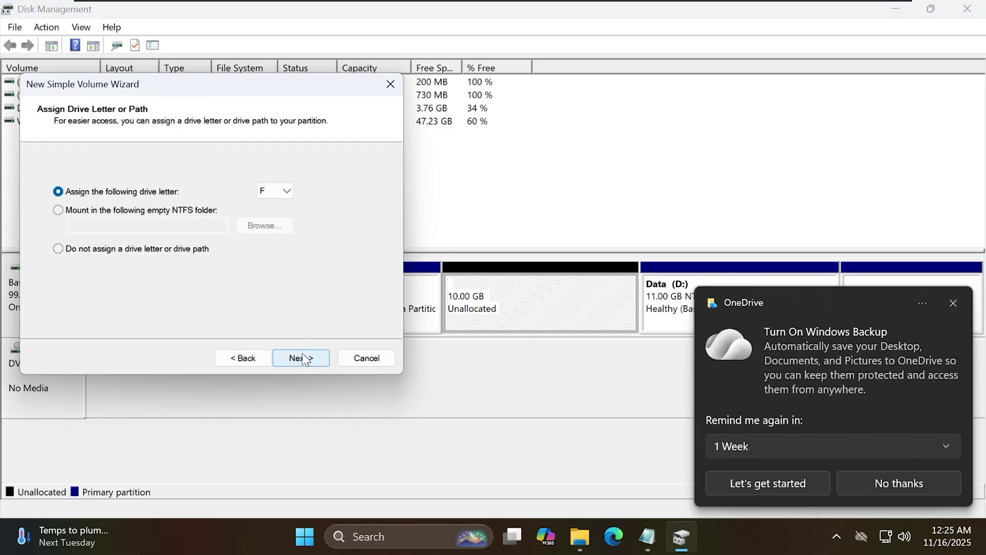
click(276, 191)
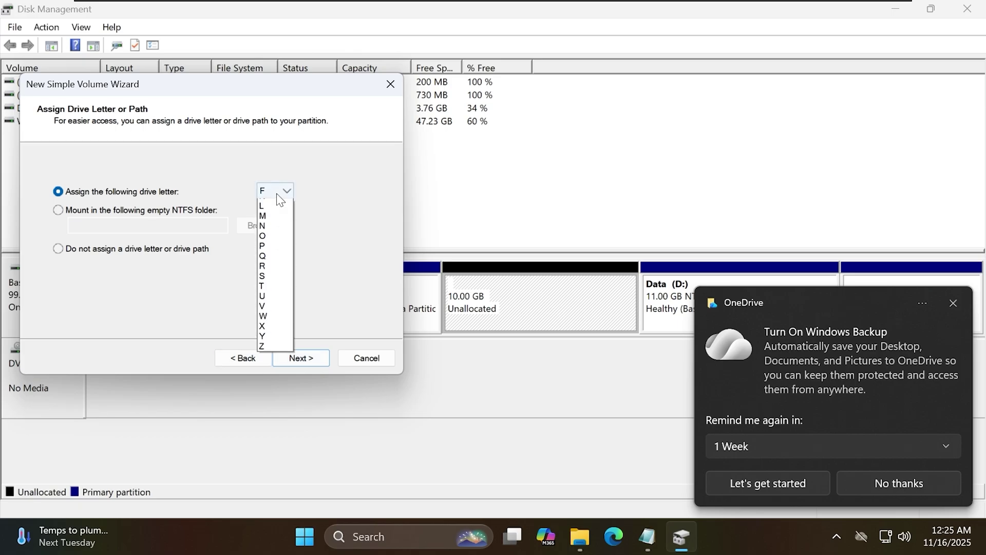
click(275, 395)
click(299, 359)
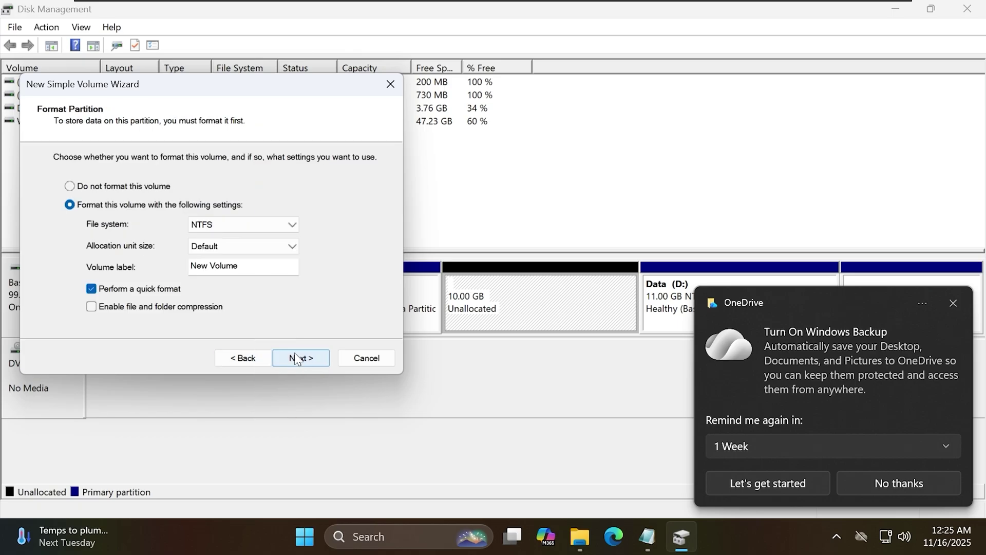
- Format the volume as FAT32 labelled WINSETUP, finish the wizard, and dismiss the OneDrive and notification pop-ups
click(223, 228)
click(203, 235)
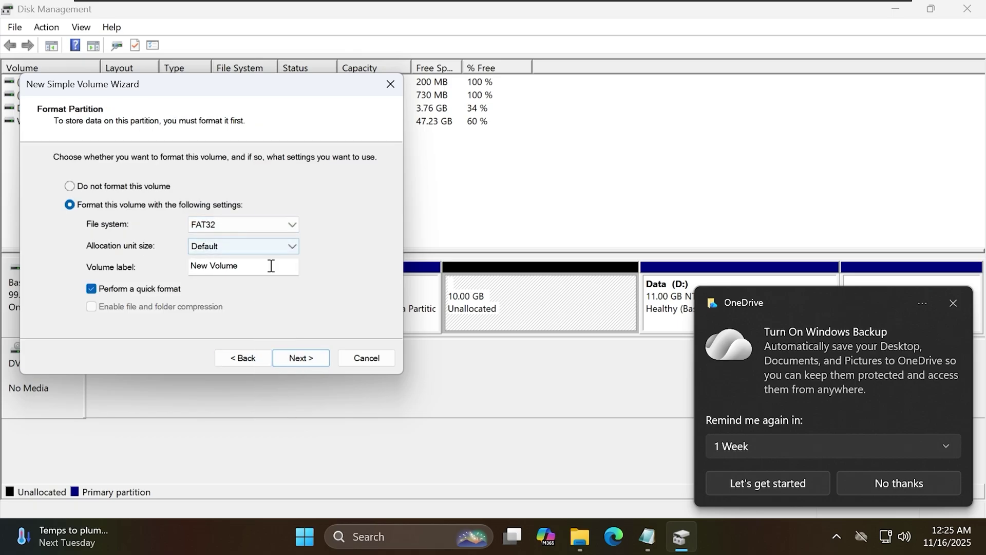
drag(260, 266, 76, 274)
text(WinSetup)
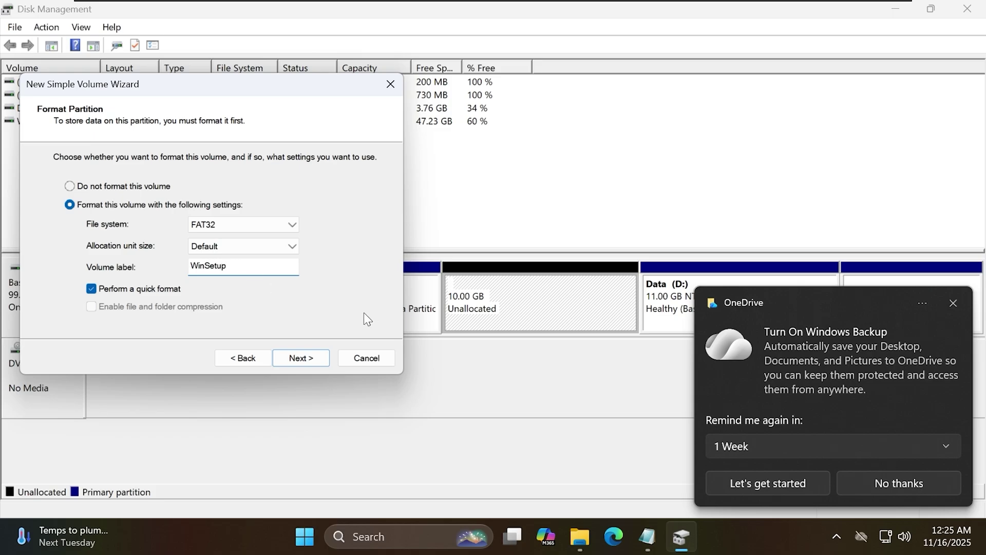
click(301, 358)
click(301, 357)
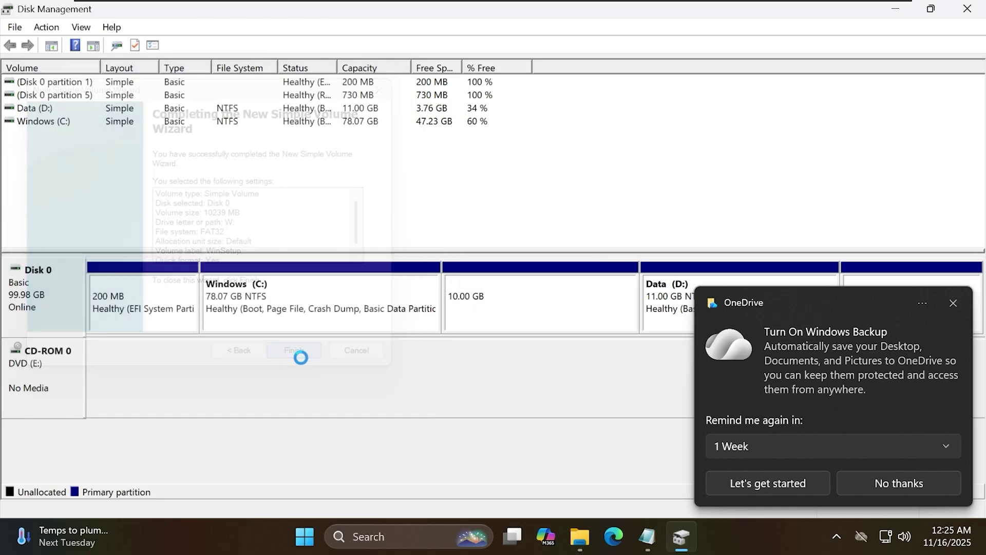
click(526, 325)
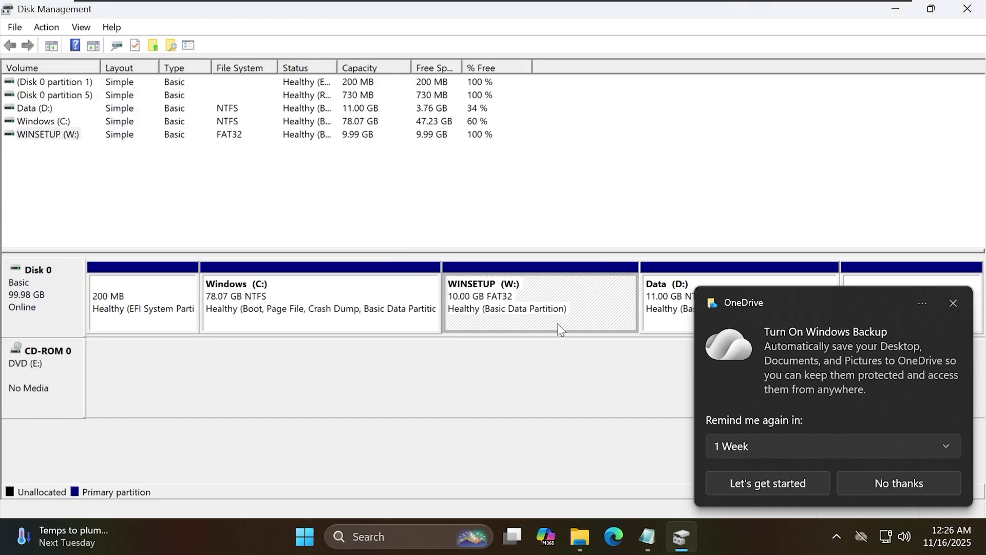
click(948, 536)
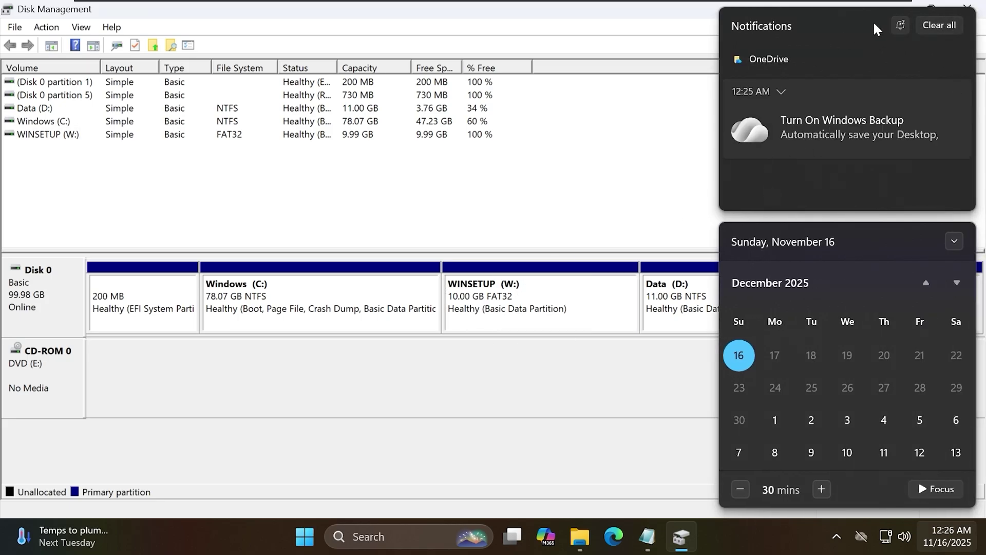
click(938, 26)
- Close Disk Management, check the empty WINSETUP (W:), and mount Win11_25H2_English_x64.iso as DVD Drive (F:)
click(967, 9)
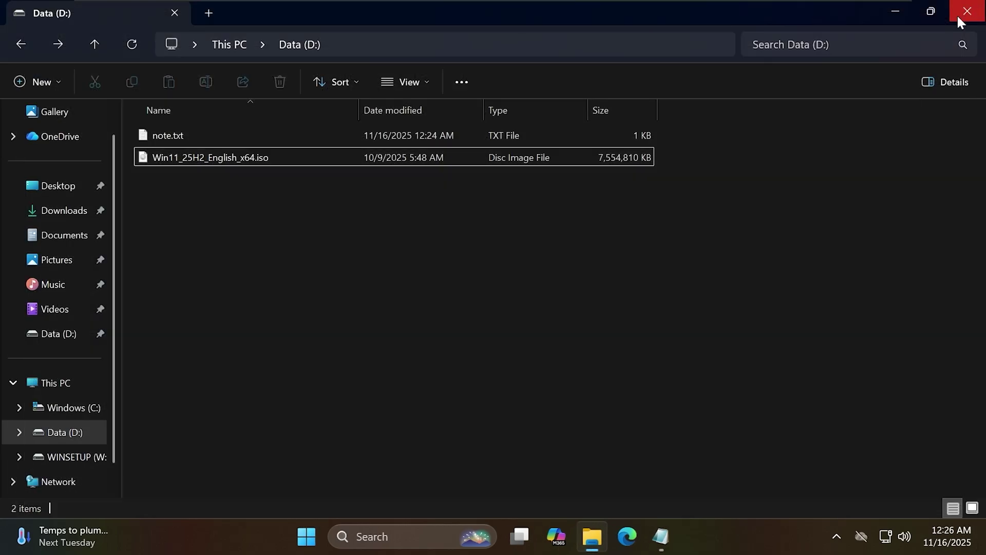
click(75, 462)
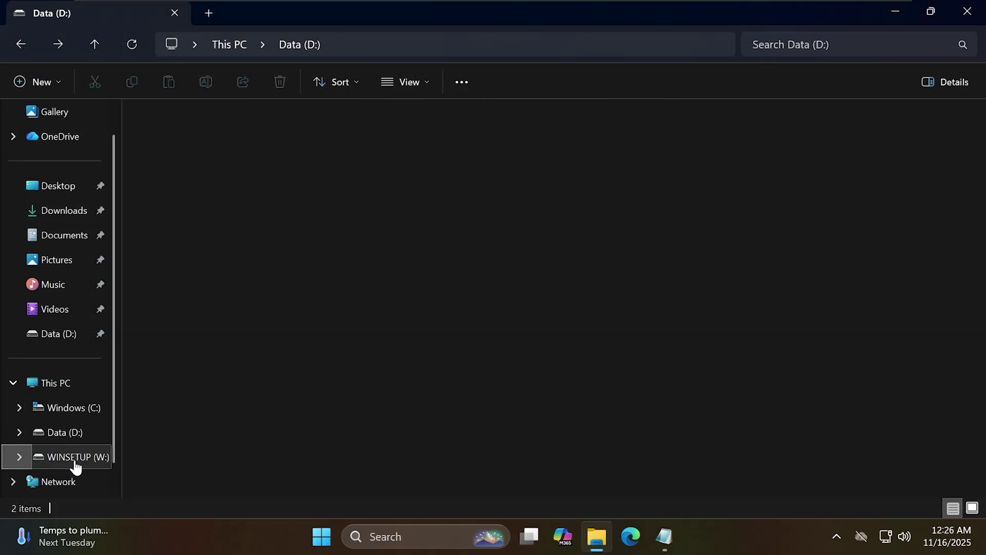
click(21, 44)
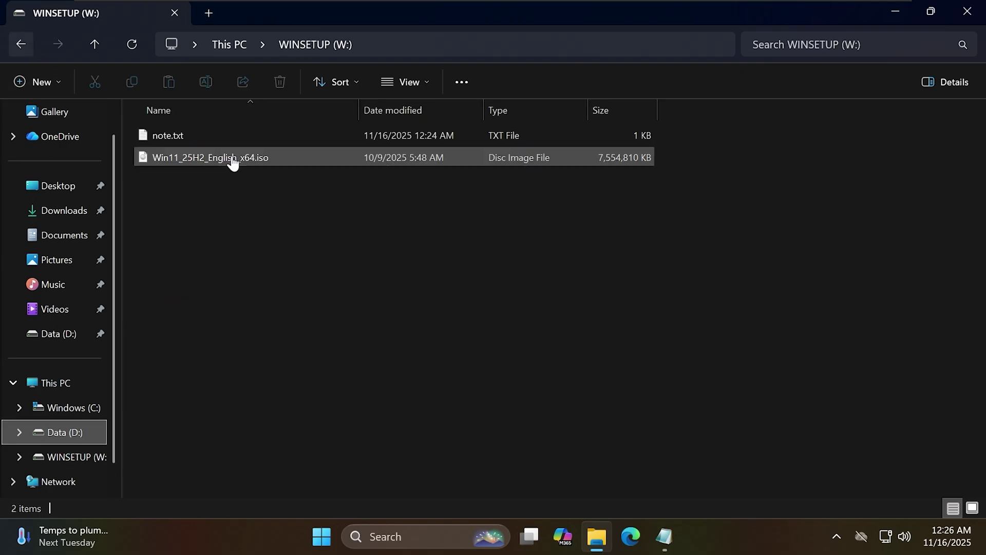
double_click(226, 159)
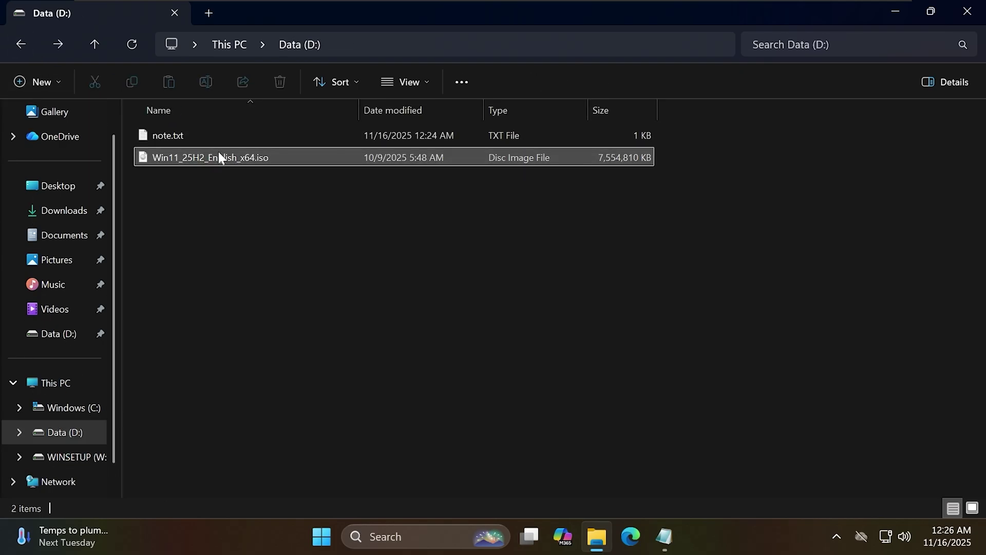
click(237, 159)
double_click(238, 158)
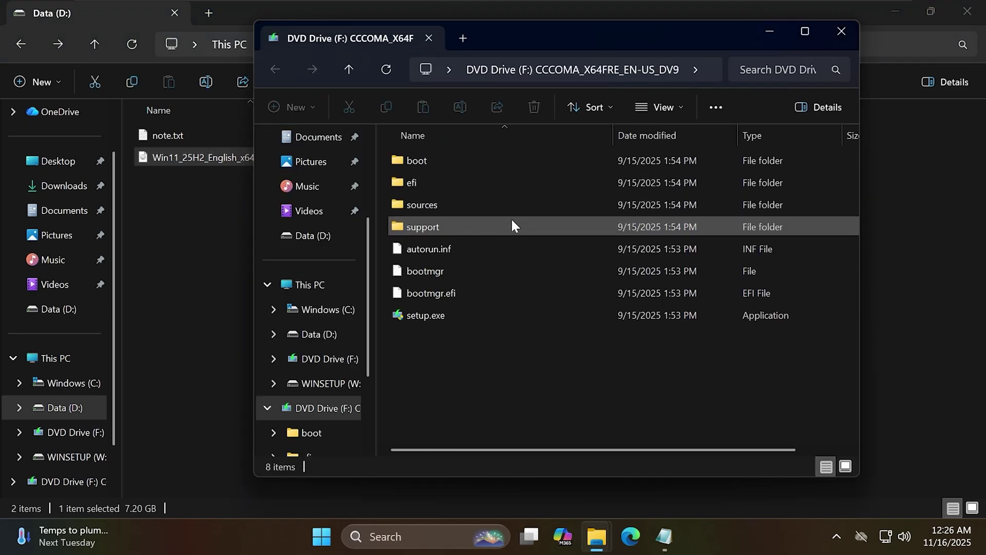
- Copy all eight setup files and folders from DVD Drive (F:)
drag(430, 328, 427, 161)
right_click(447, 313)
click(473, 333)
- Paste them into WINSETUP (W:), skipping install.wim as too large for FAT32
click(203, 348)
scroll(79, 380, down, 1)
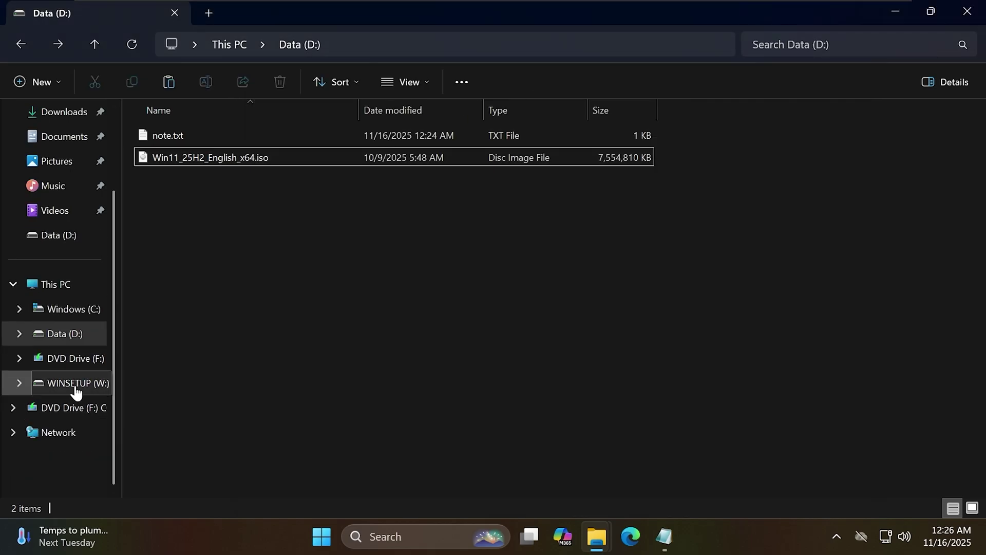
click(76, 388)
right_click(193, 328)
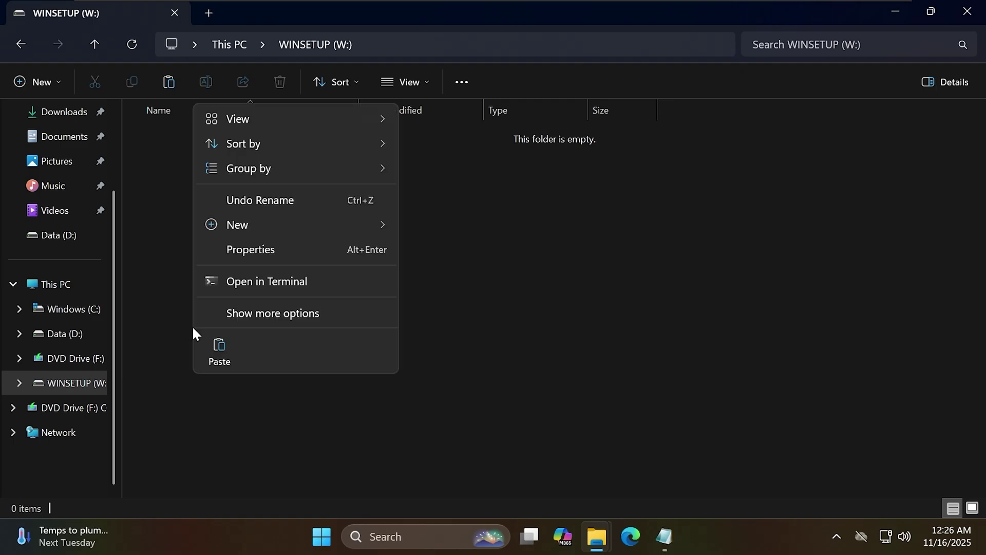
click(216, 347)
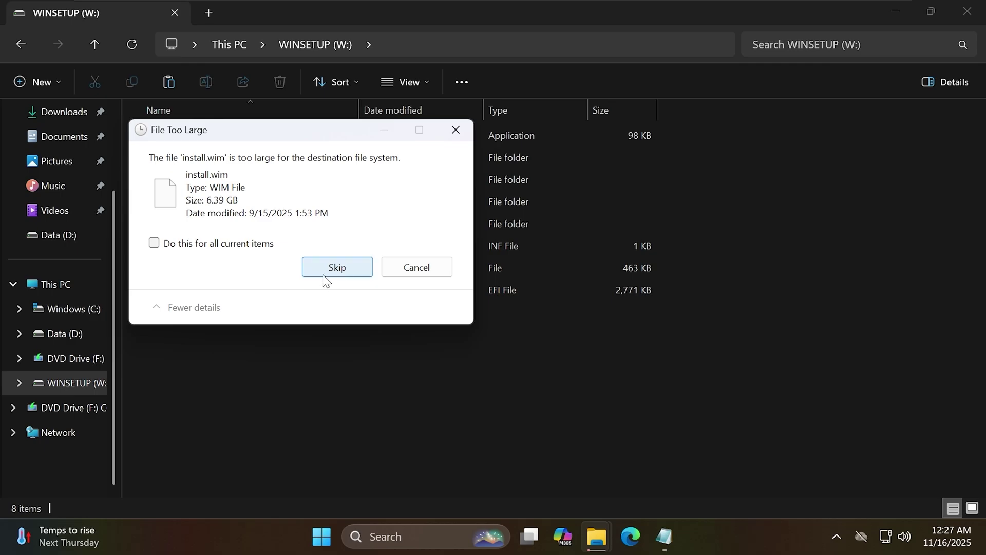
click(335, 268)
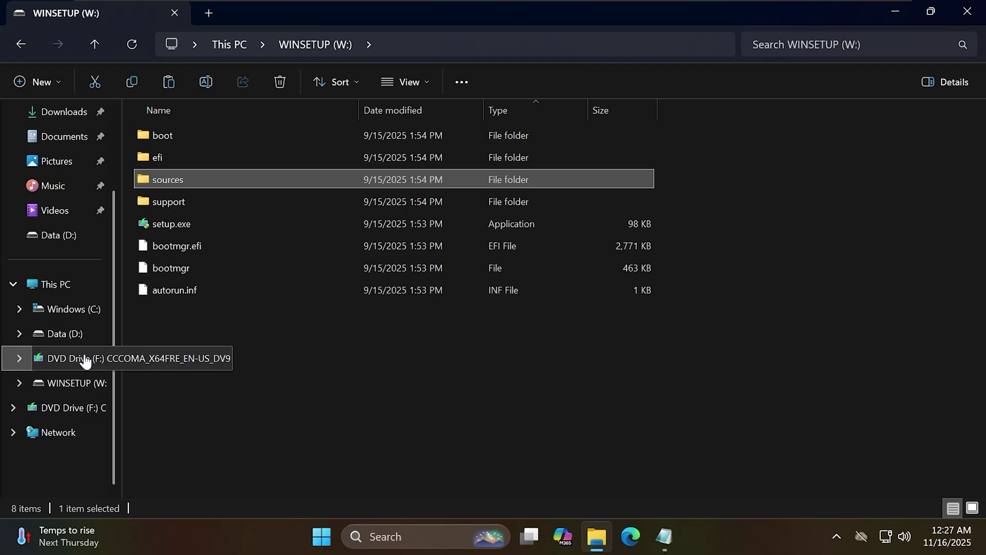
- Check install.wim's 6.39 GB size in F:\sources, then select the dism Split-Image line in note.txt
click(82, 358)
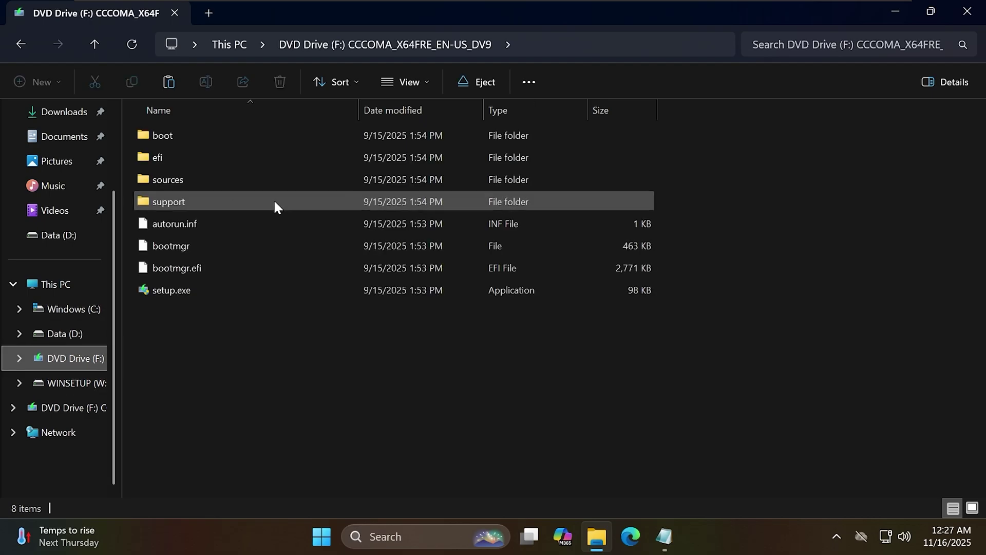
click(236, 181)
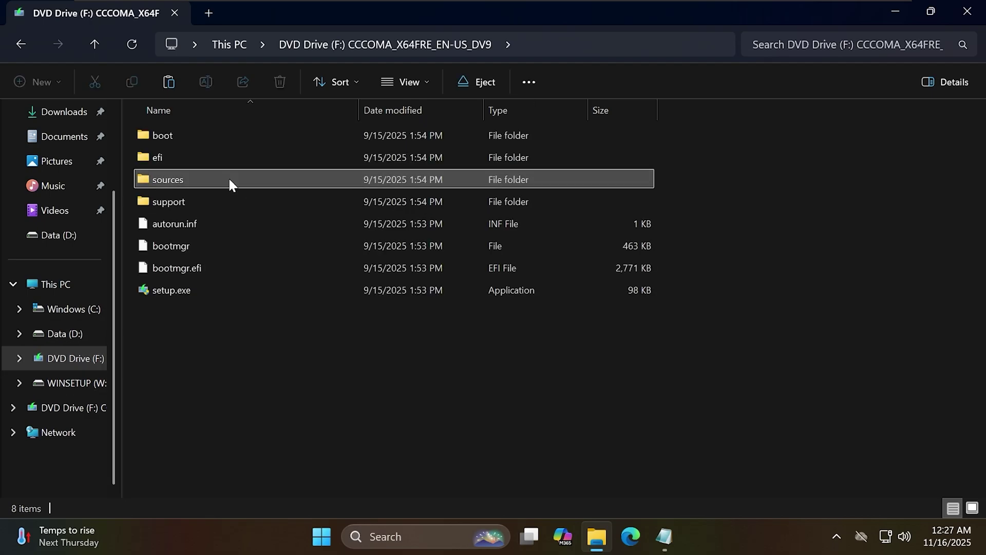
double_click(251, 179)
scroll(572, 242, down, 12)
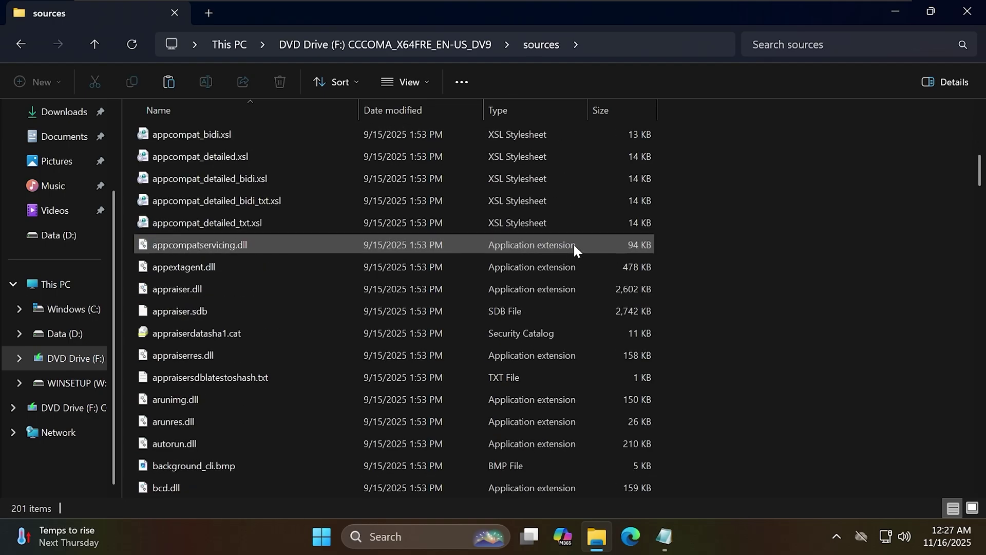
click(572, 244)
scroll(325, 238, down, 15)
click(192, 287)
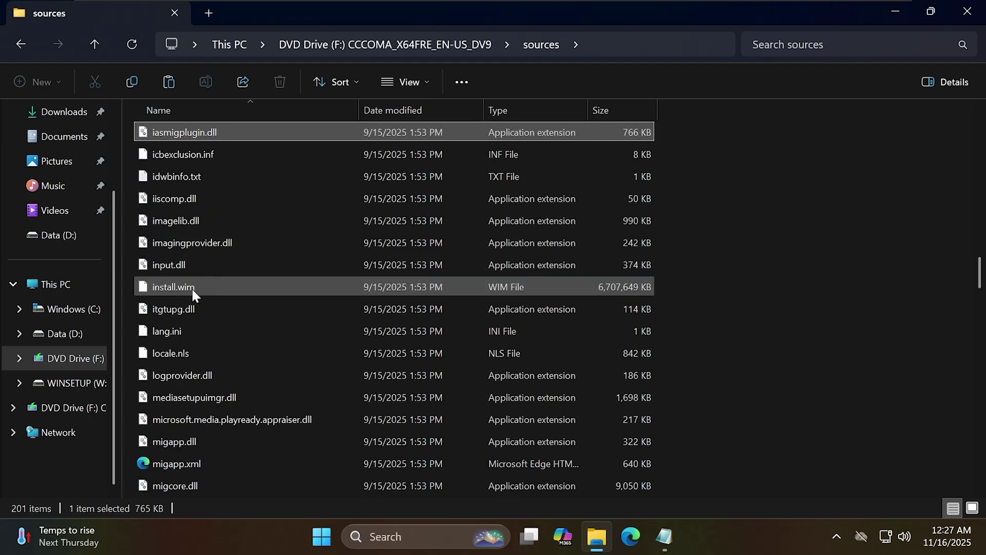
click(664, 537)
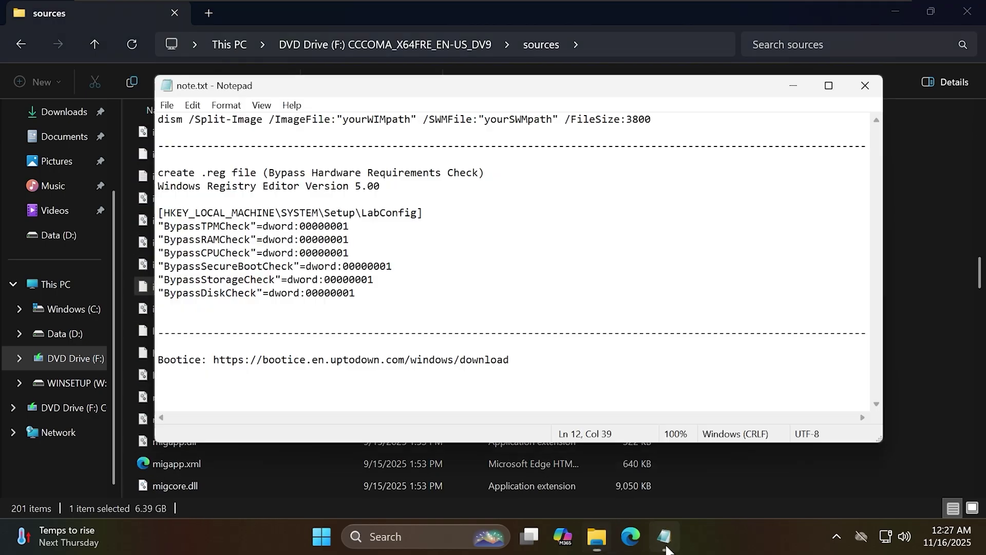
drag(159, 119, 676, 113)
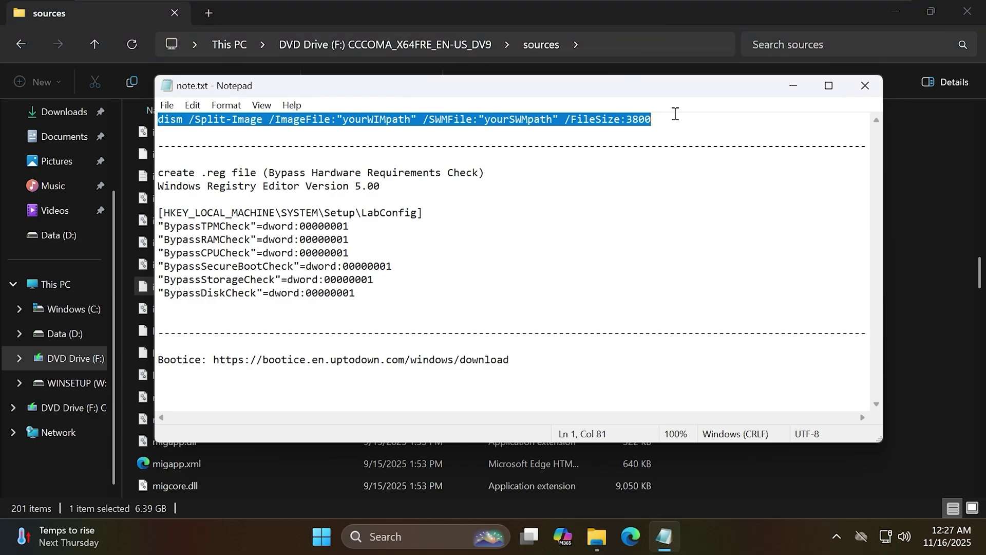
- Launch Command Prompt as administrator and paste the dism Split-Image command from the notes
click(795, 87)
key(super)
text(cm)
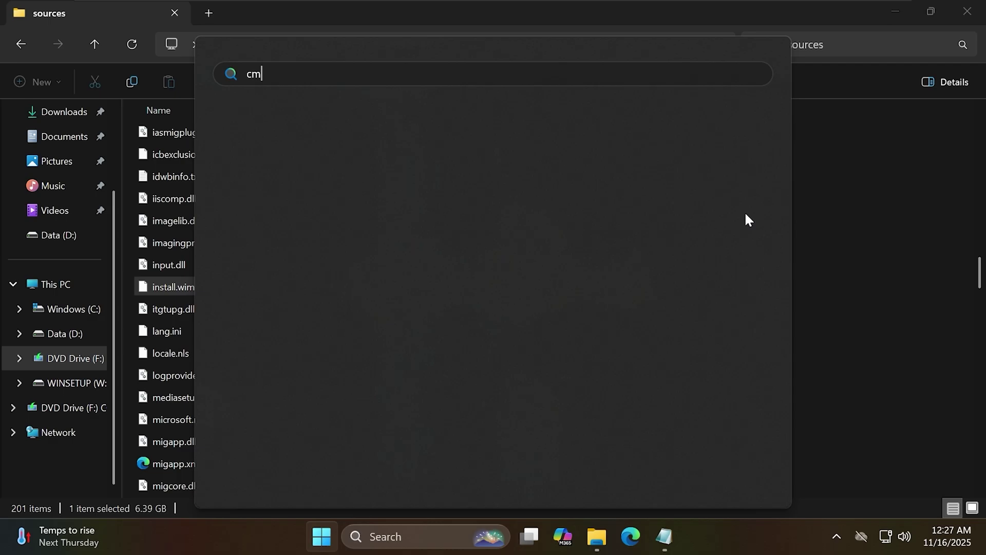
text(d)
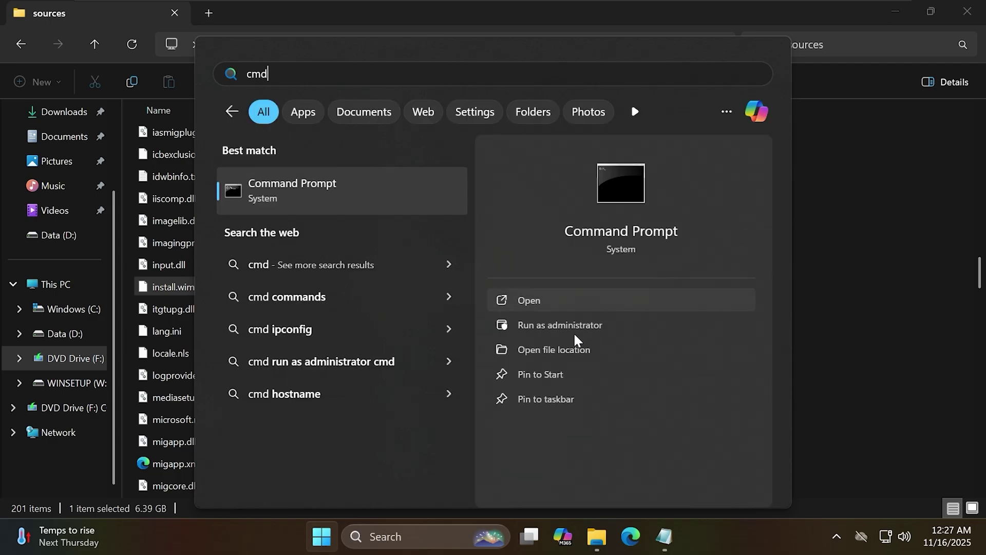
click(564, 328)
key(ctrl+v)
- Point the command at install.wim and W:\sources\install.swm, run it, and check the success message
click(599, 40)
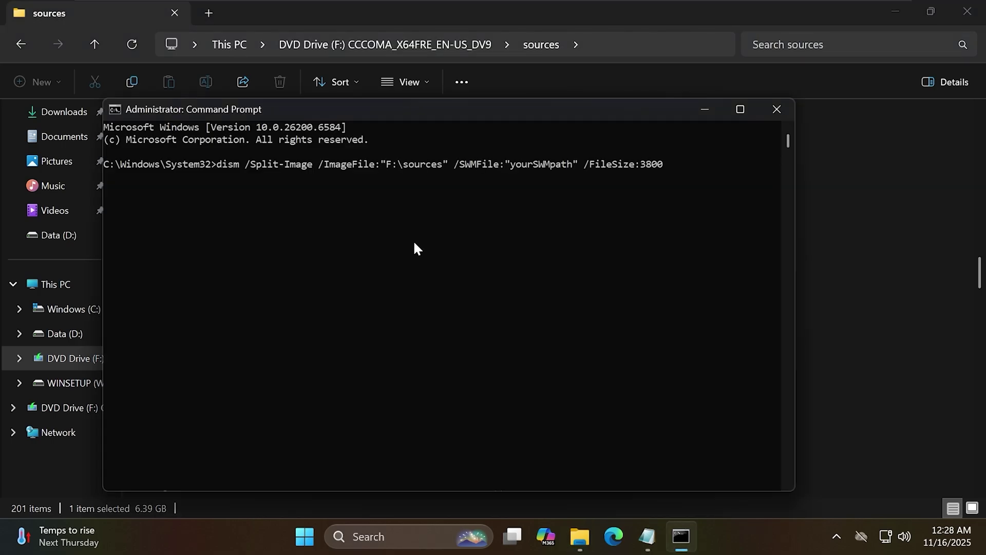
text(\install.wim)
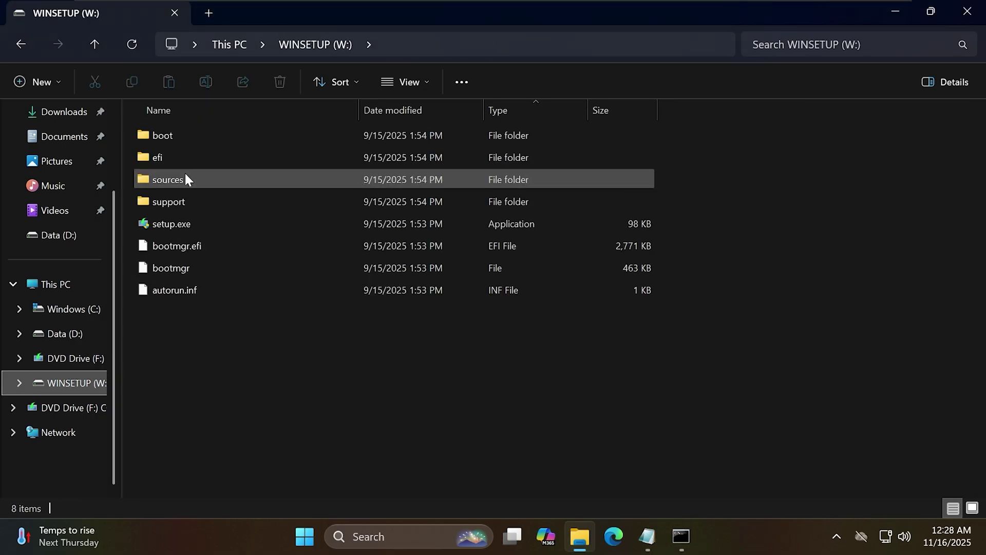
double_click(189, 178)
click(158, 34)
key(alt+Tab)
key(BackSpace)
key(BackSpace)
key(BackSpace)
key(BackSpace)
key(BackSpace)
key(BackSpace)
key(BackSpace)
key(BackSpace)
key(BackSpace)
key(BackSpace)
key(BackSpace)
key(ctrl+v)
text(\install.swm)
key(Return)
ctrl+scroll(630, 223, up, 2)
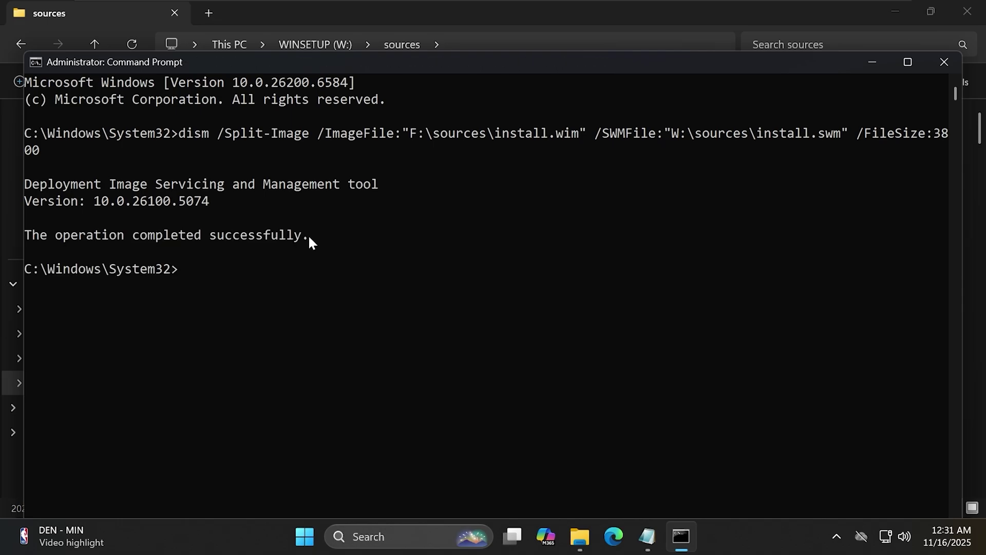
drag(309, 237, 112, 240)
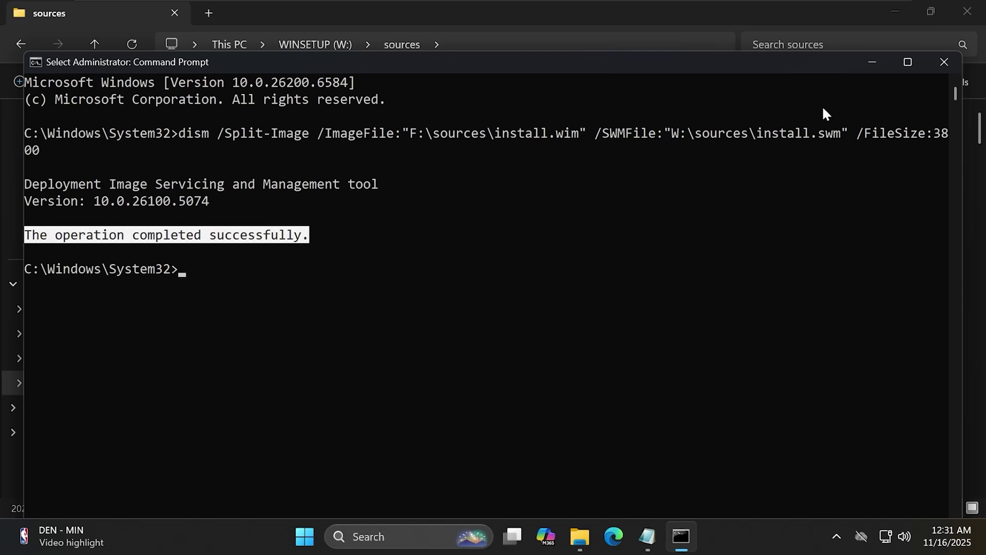
- Close Command Prompt, verify install.swm and install2.swm in W:\sources, then return to W:\
click(943, 62)
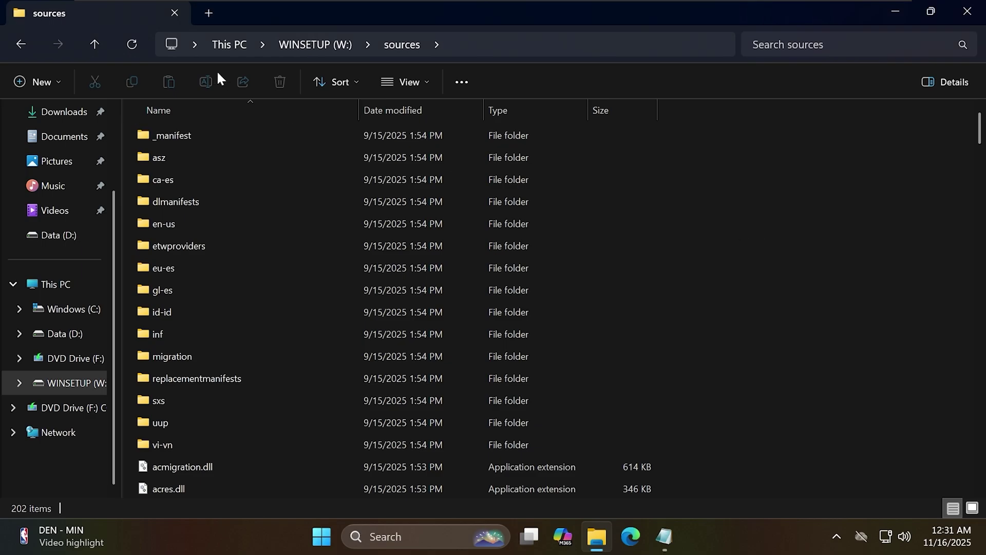
text(ia)
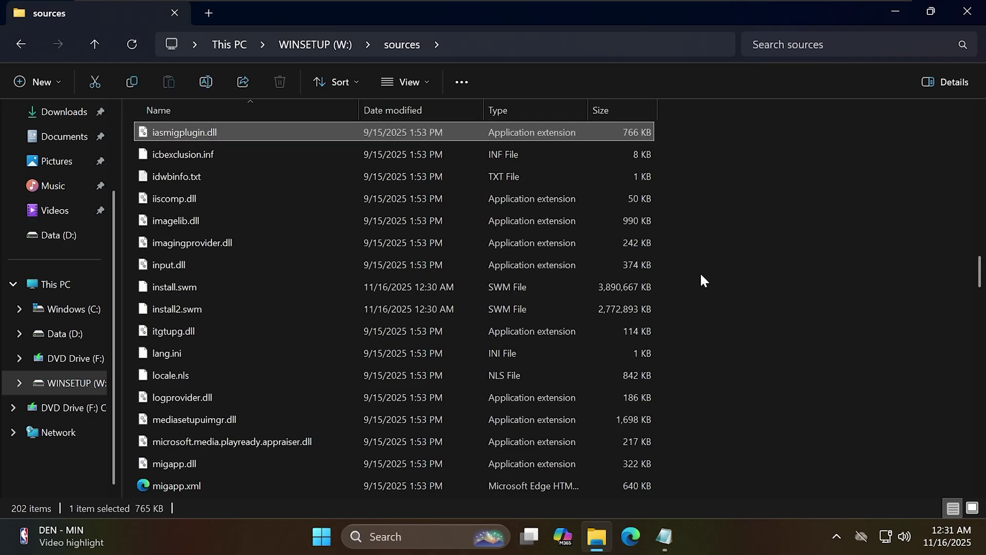
click(193, 292)
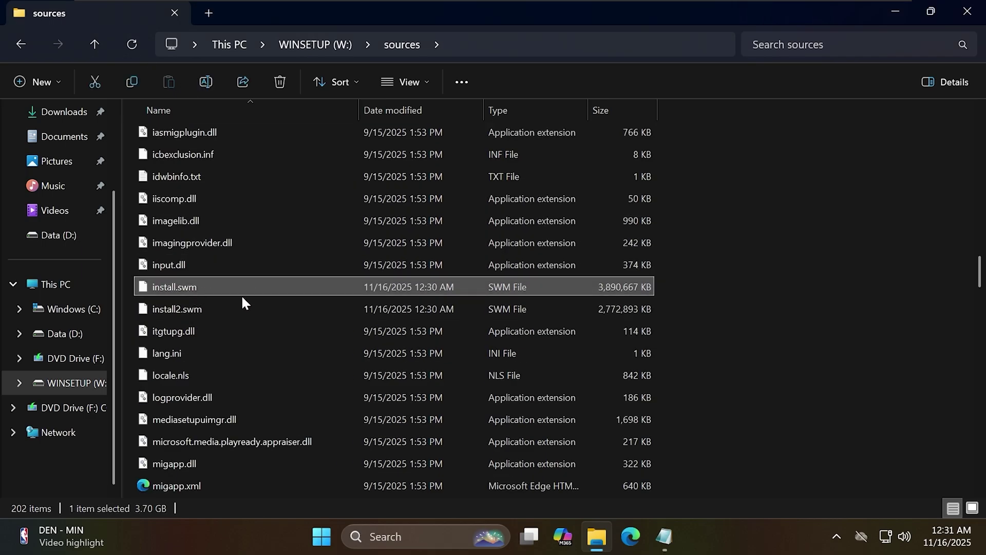
ctrl+click(207, 308)
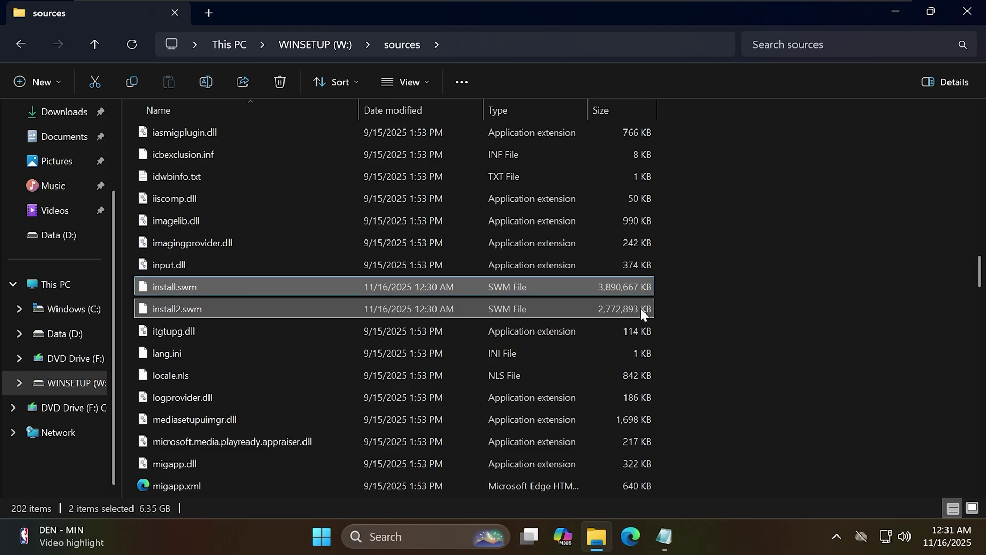
click(21, 45)
- Paste the registry bypass entries from note.txt into a new blank Notepad window
click(664, 536)
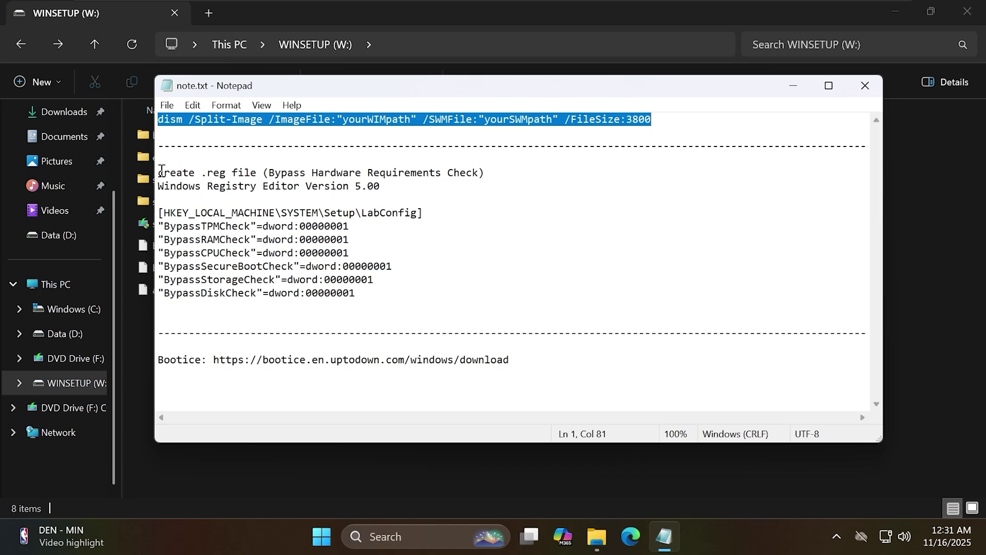
drag(162, 170, 449, 298)
click(448, 298)
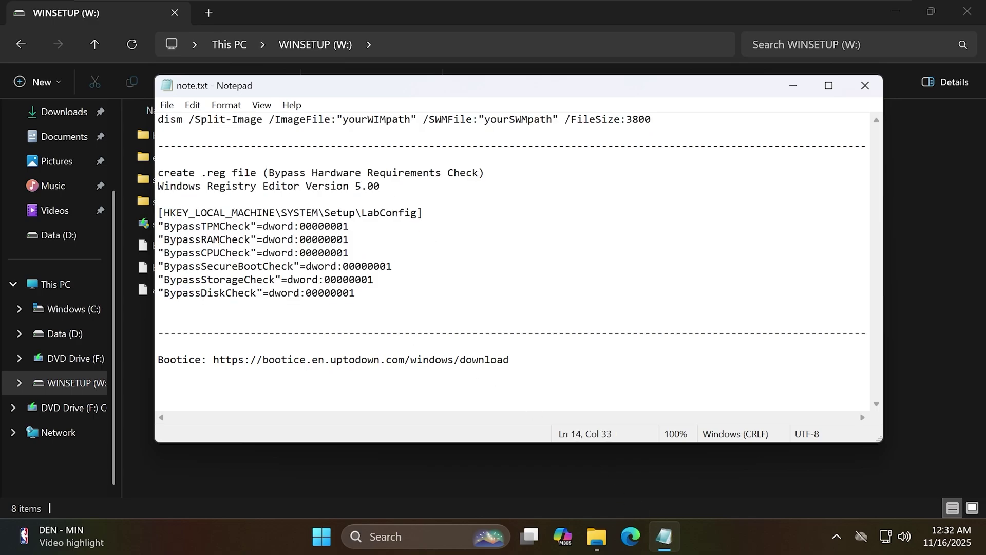
click(167, 104)
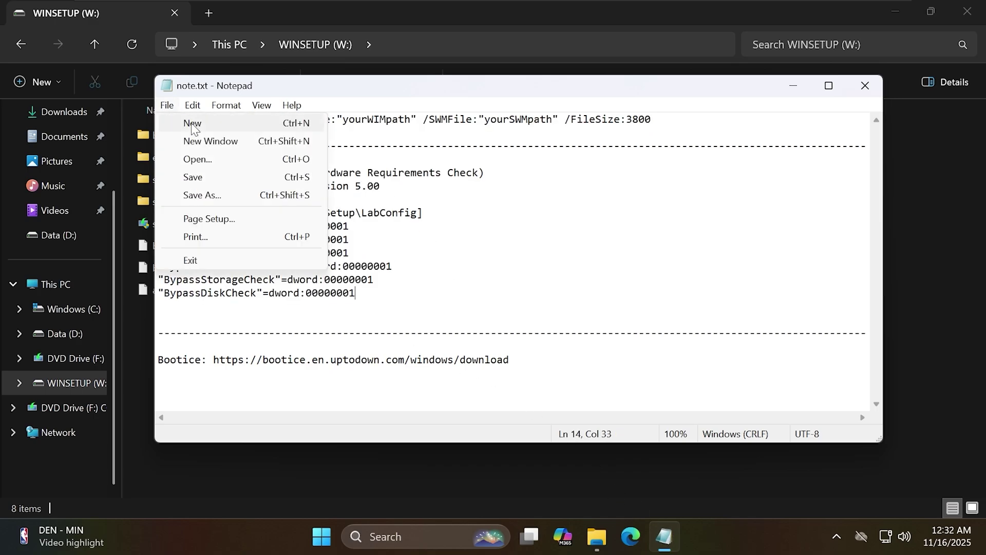
click(216, 143)
drag(235, 97, 435, 122)
click(183, 226)
drag(159, 212, 418, 291)
key(ctrl+c)
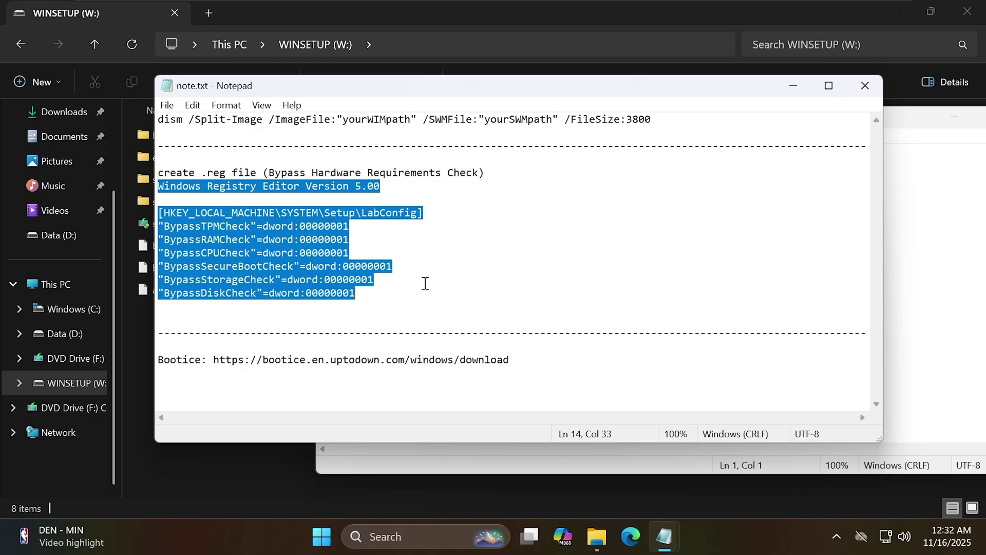
click(964, 286)
key(ctrl+v)
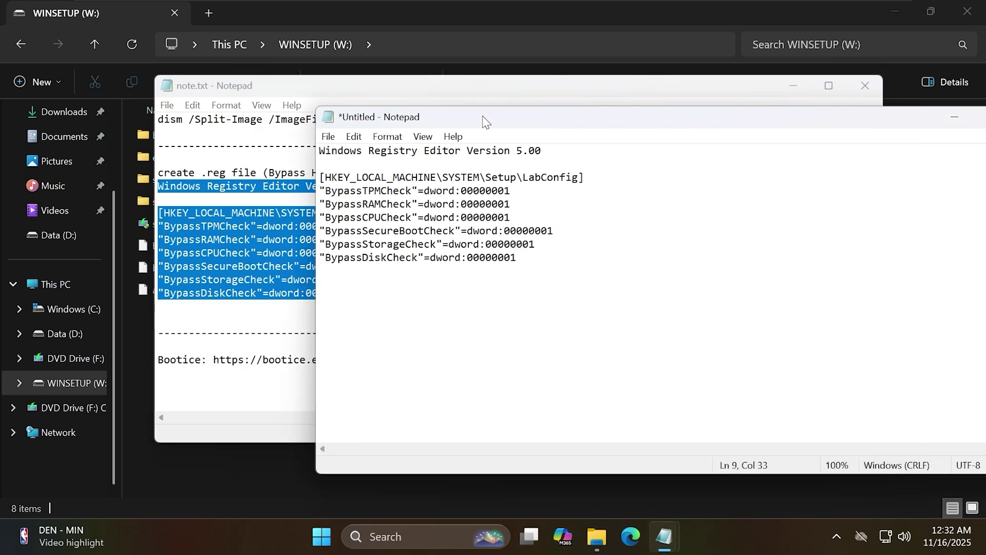
drag(483, 122, 298, 114)
- Save the document as bypass.reg with All Files type in the WINSETUP (W:) root, then close it
click(143, 128)
mouse_move(168, 128)
click(165, 218)
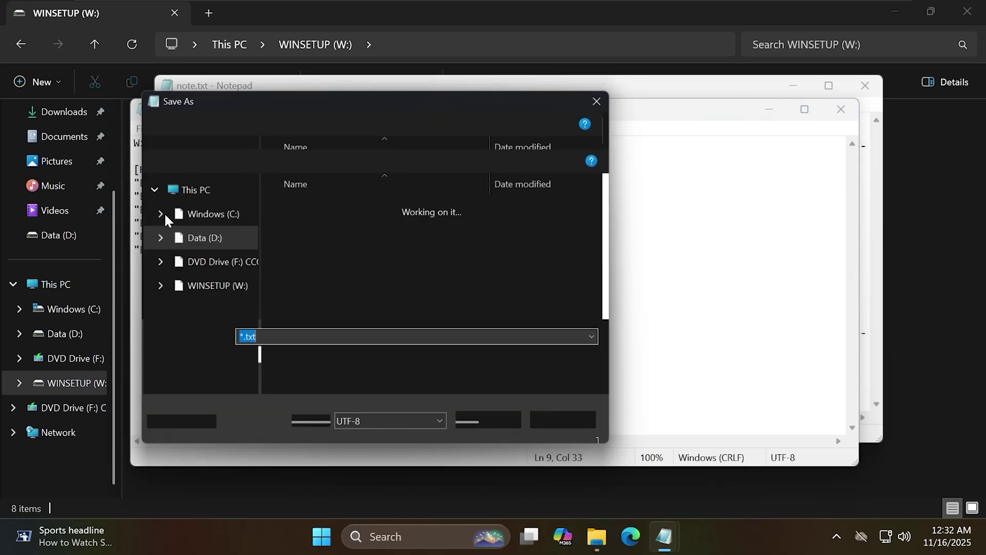
click(279, 359)
click(261, 384)
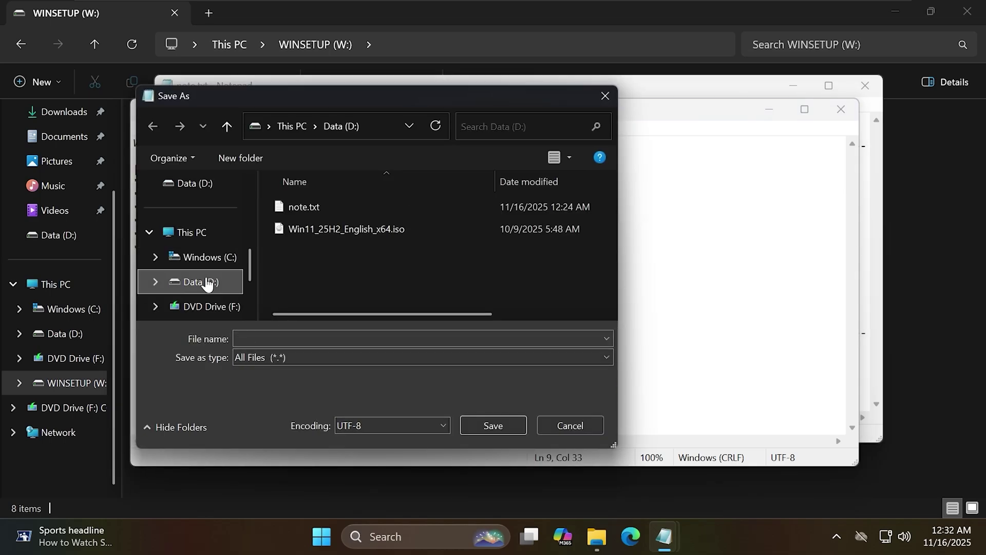
scroll(207, 282, down, 3)
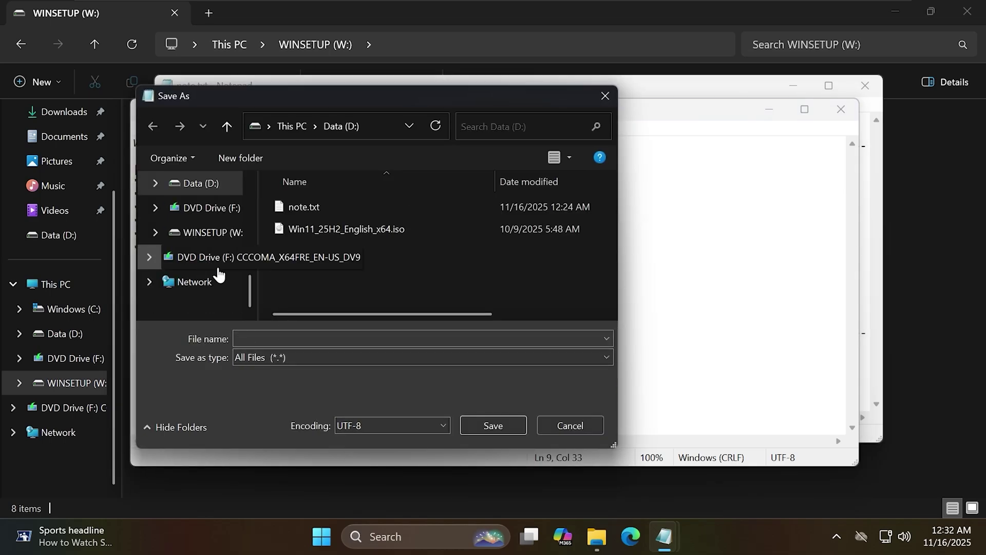
click(194, 238)
scroll(431, 288, down, 1)
click(316, 369)
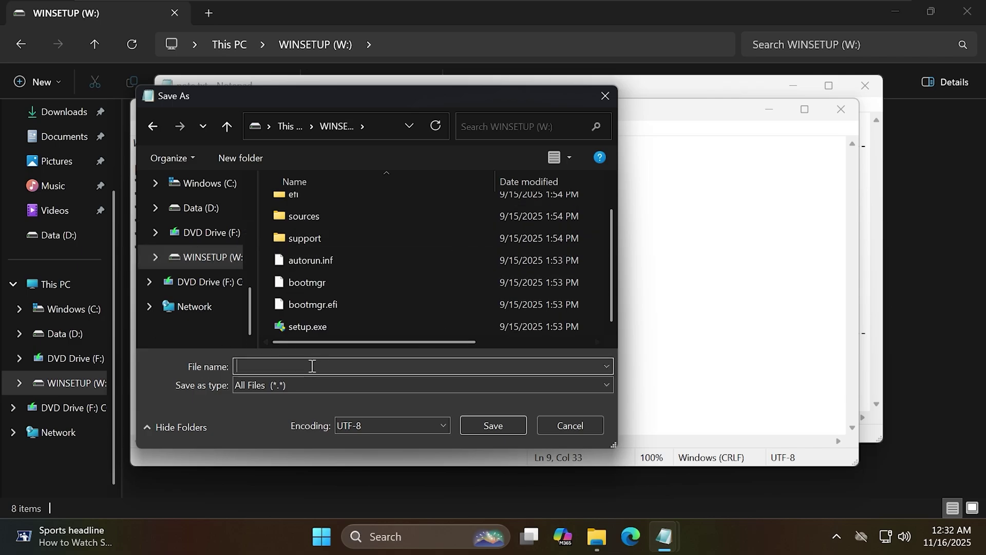
text(bypass.reg)
key(Return)
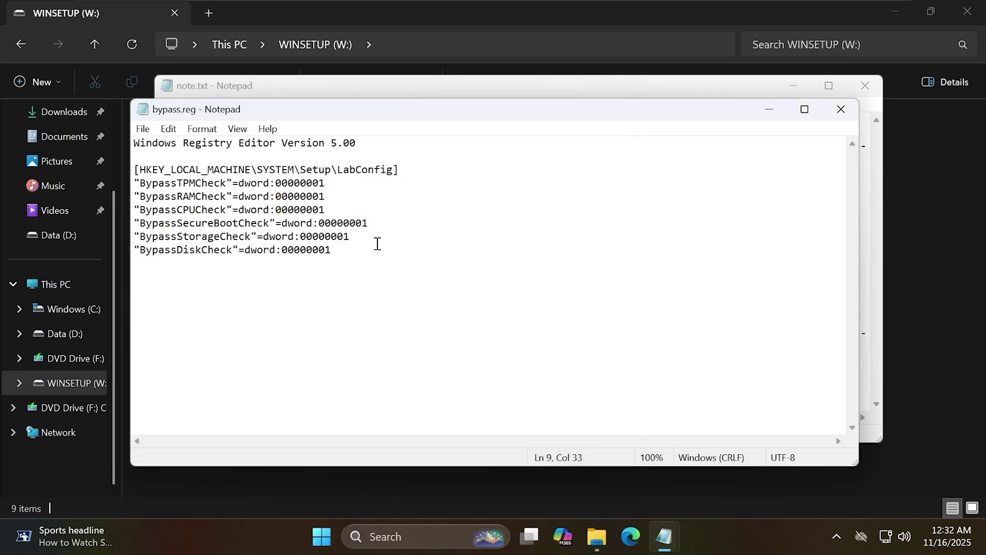
drag(135, 170, 339, 250)
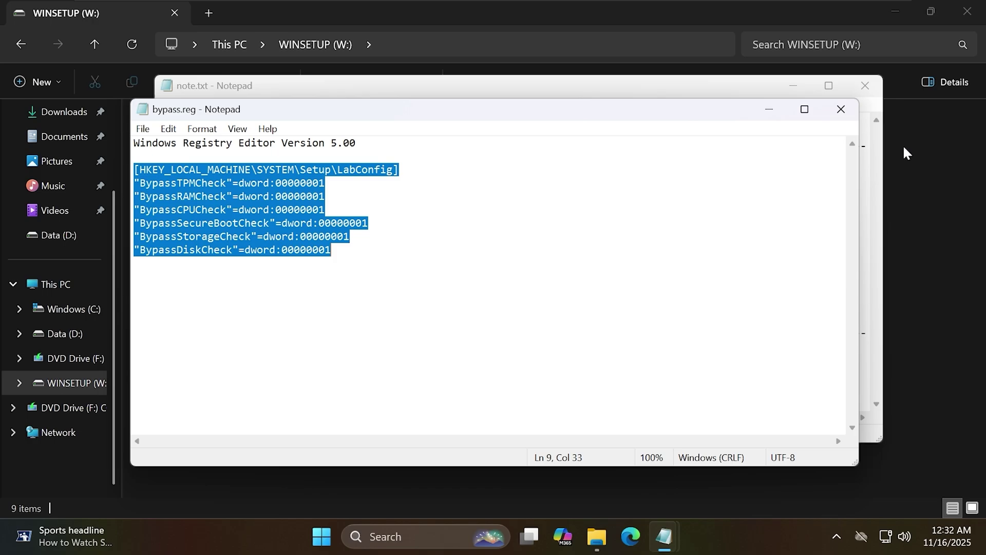
click(841, 109)
- Confirm bypass.reg is in W:\ and locate the Bootice download link in note.txt
click(804, 88)
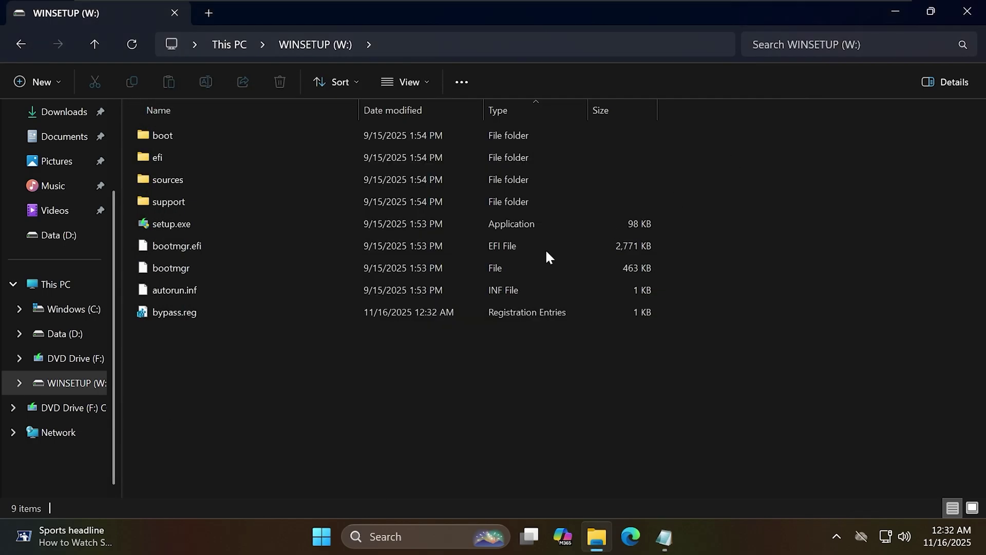
click(192, 314)
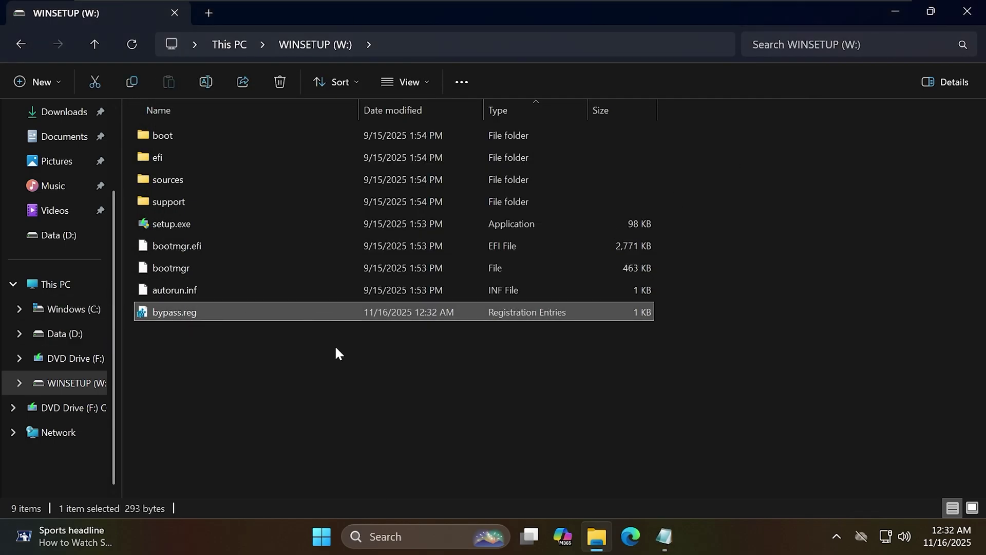
click(677, 538)
click(245, 267)
drag(158, 366, 524, 367)
click(518, 358)
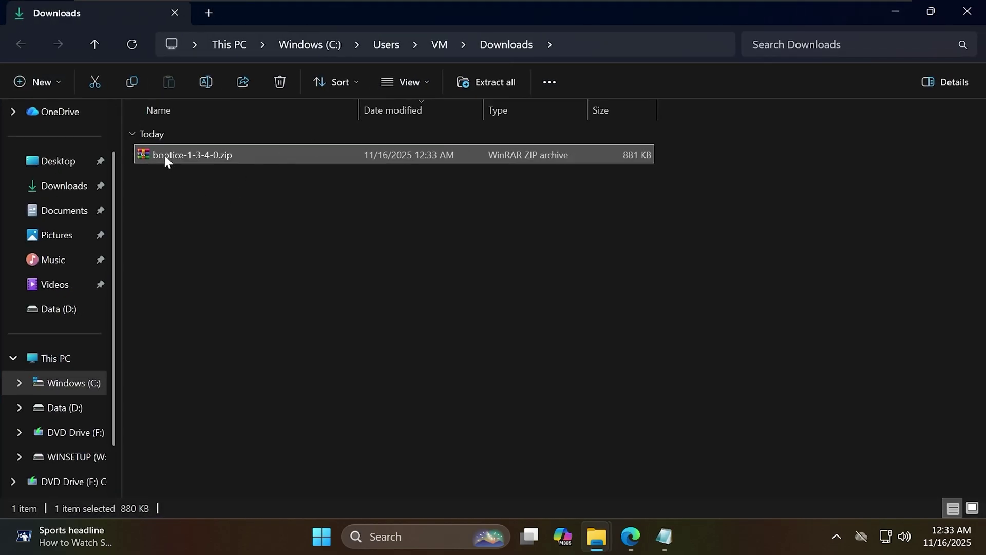
- Extract bootice-1-3-4-0.zip to its own folder and run BOOTICEx64.exe as administrator
right_click(164, 153)
mouse_move(306, 415)
click(518, 464)
double_click(199, 177)
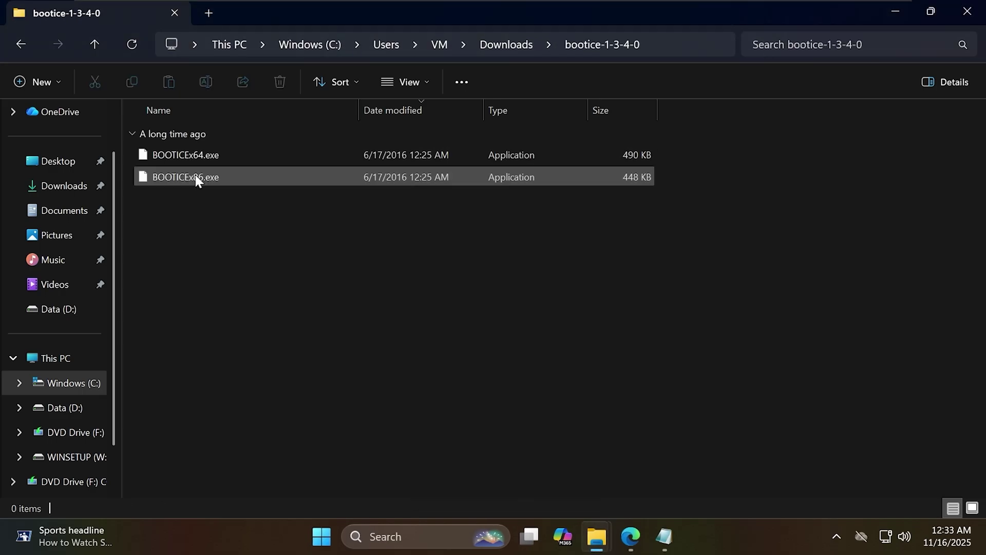
click(194, 156)
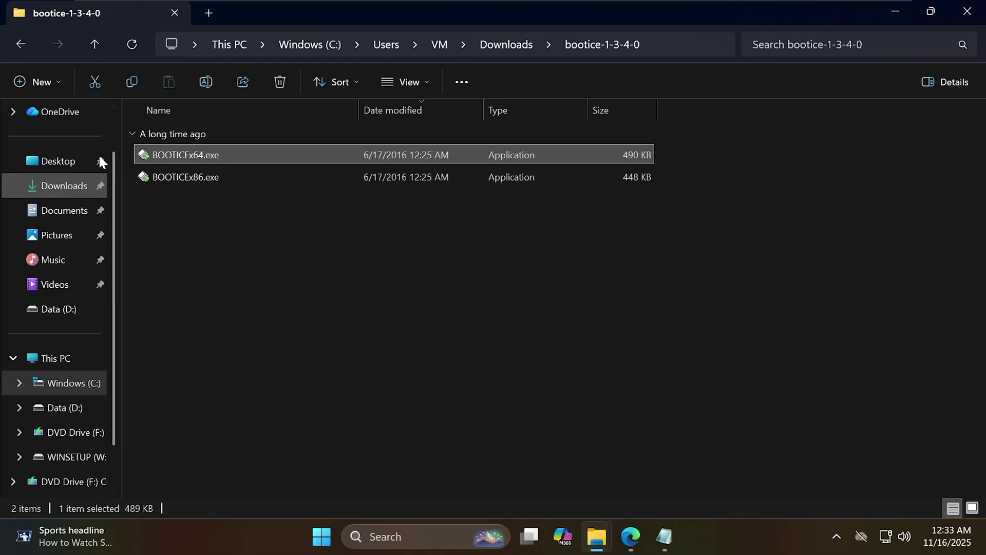
right_click(193, 152)
click(282, 262)
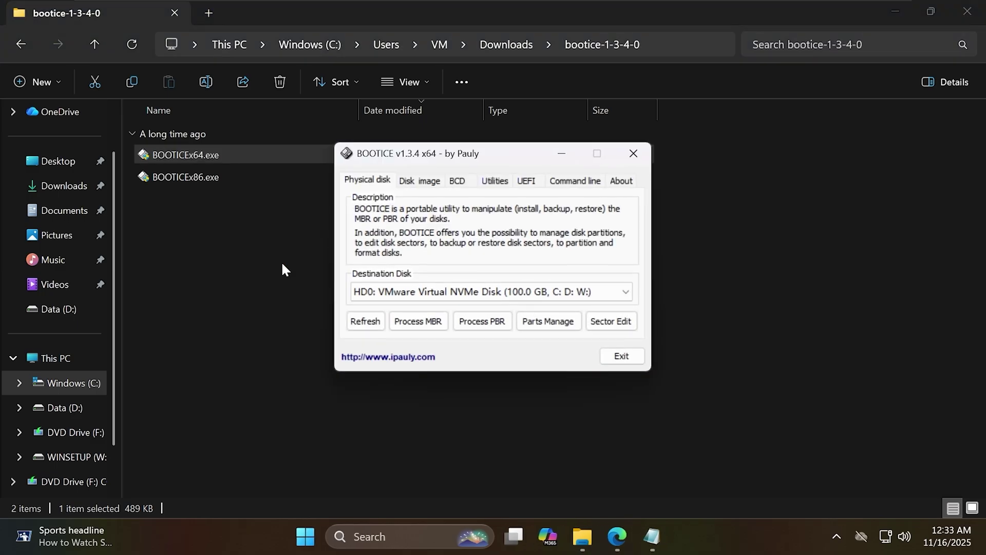
- Go to BOOTICE's UEFI page, open the boot entries list and start a new entry
click(527, 182)
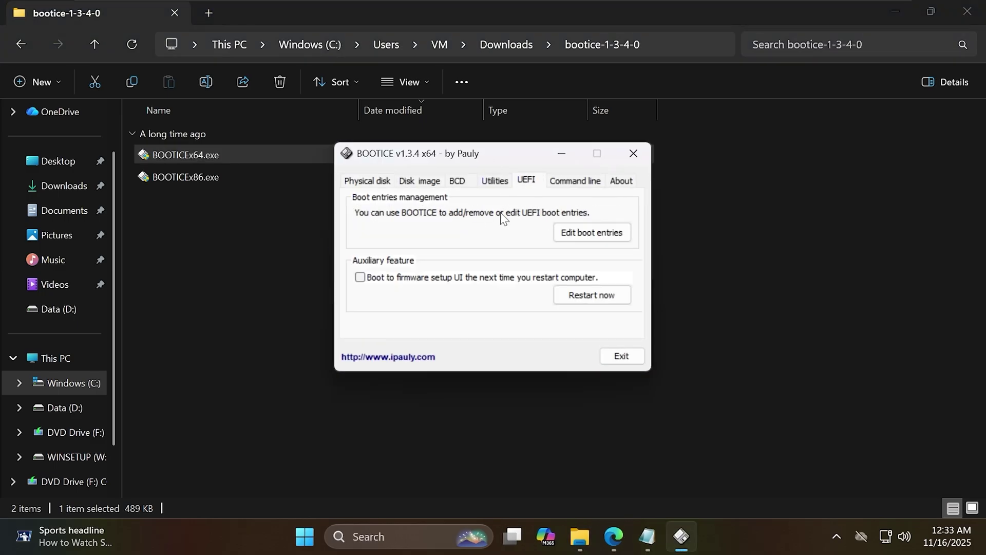
click(581, 232)
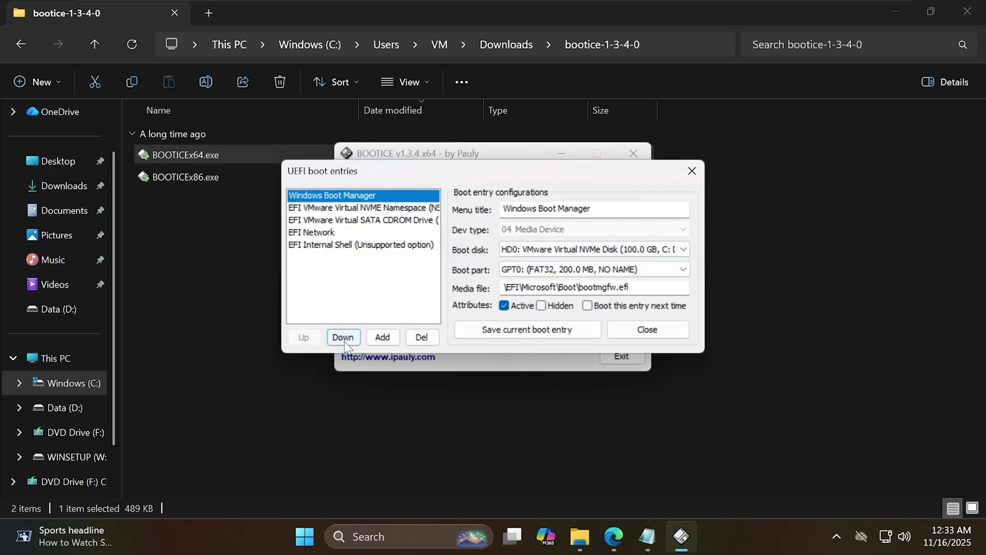
click(385, 338)
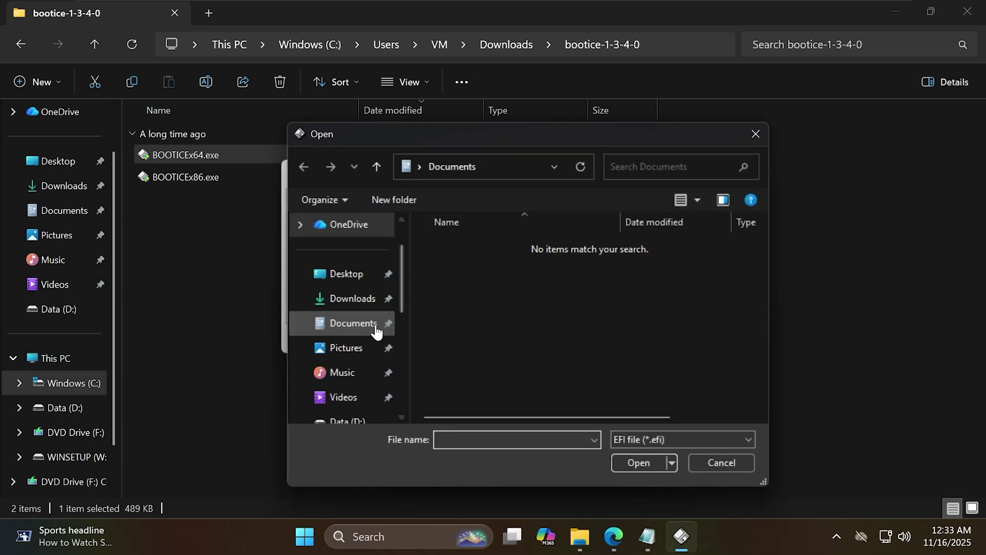
- Choose WINSETUP (W:)\efi\boot\bootx64.efi as the loader for the new UEFI entry
scroll(376, 332, down, 4)
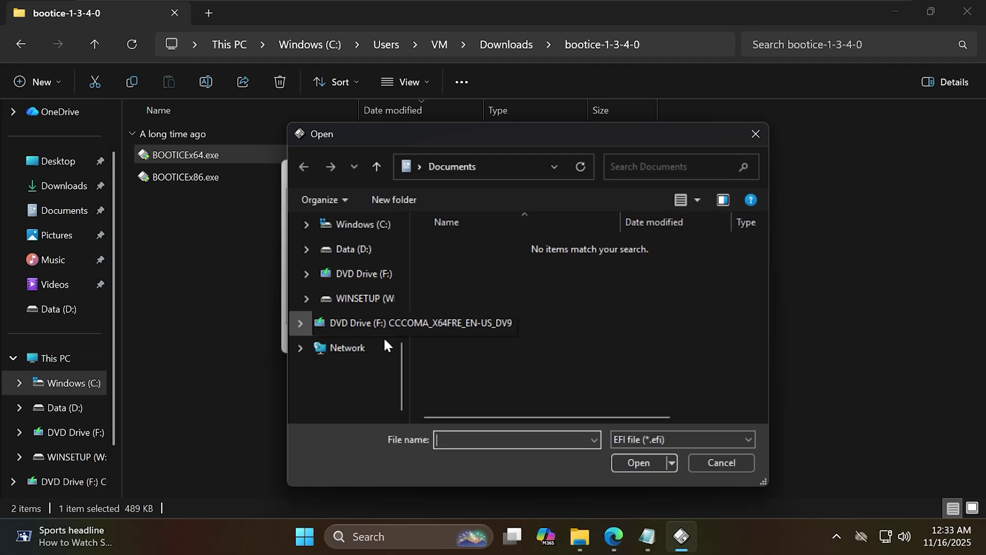
right_click(365, 277)
key(Escape)
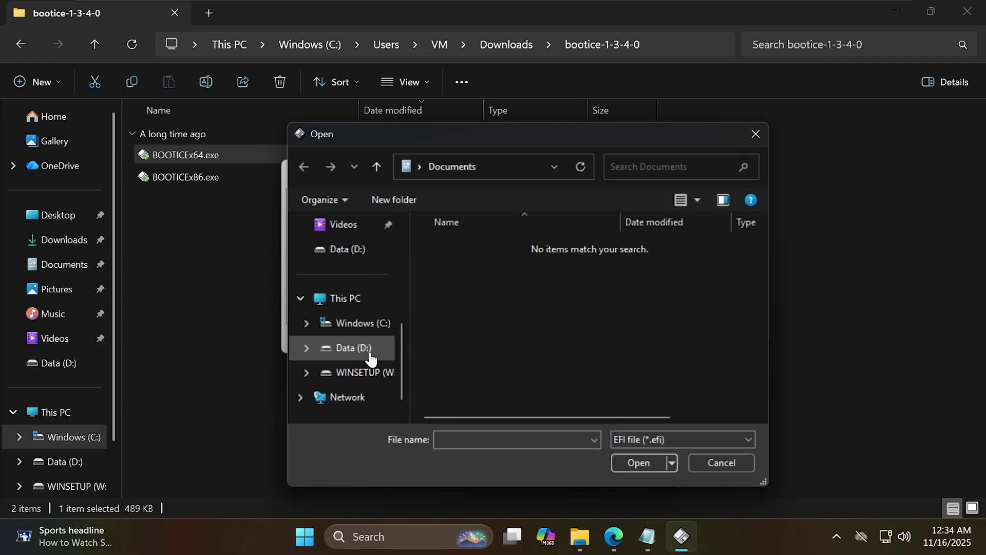
click(368, 374)
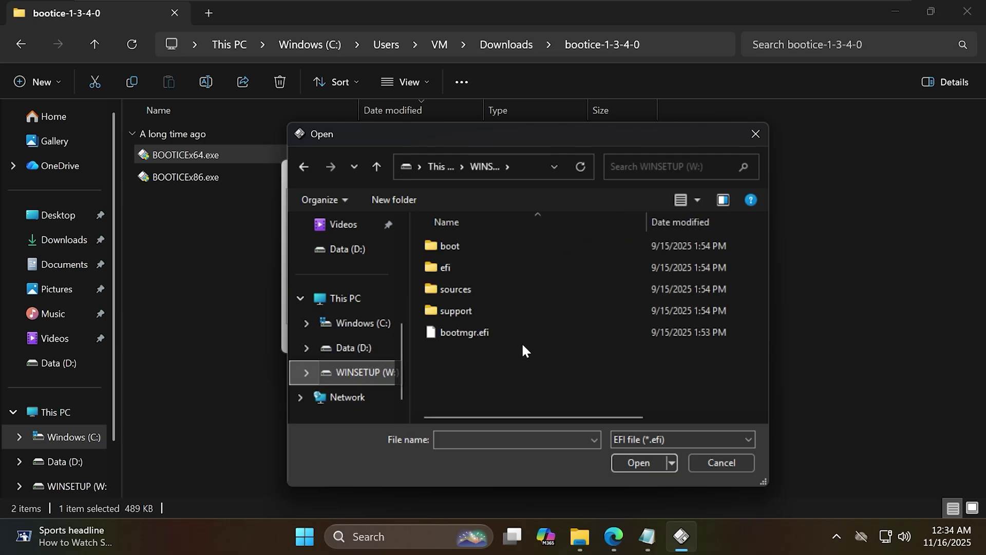
double_click(474, 269)
double_click(472, 250)
click(497, 250)
drag(284, 123, 80, 38)
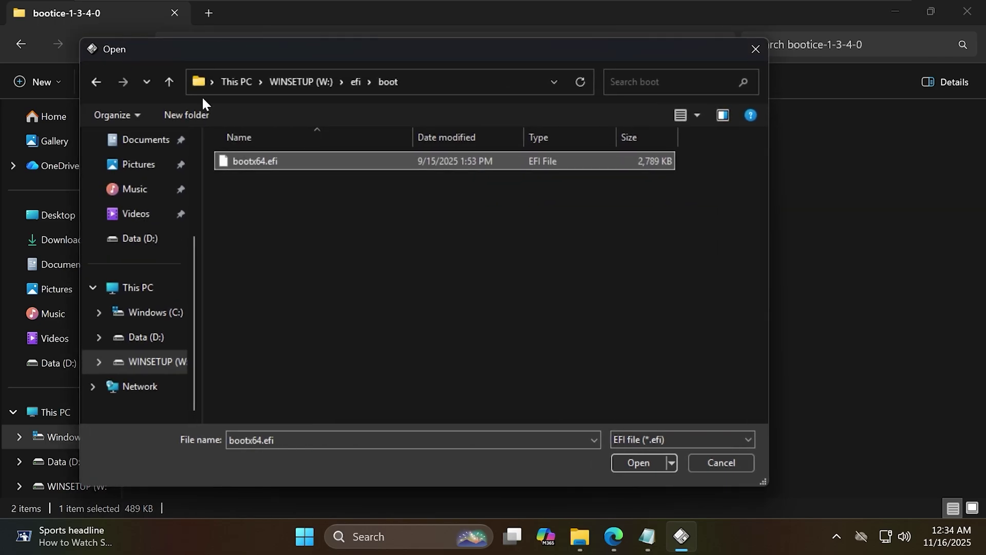
click(637, 462)
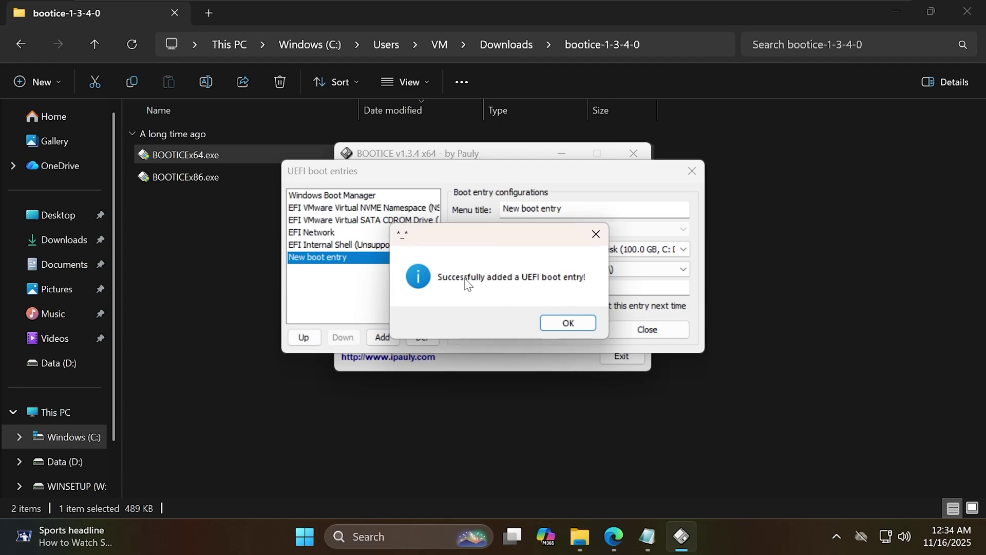
- Rename the new boot entry to 'Windows 11 25H2 Setup' and save it
click(567, 323)
drag(567, 209, 418, 221)
text(Windows 11 25H2 Setup)
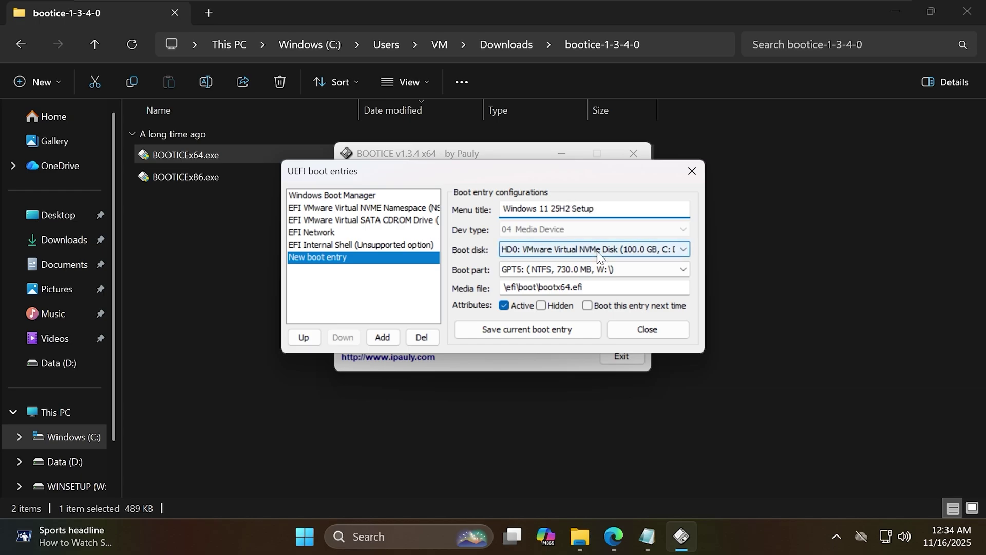
click(530, 329)
click(553, 323)
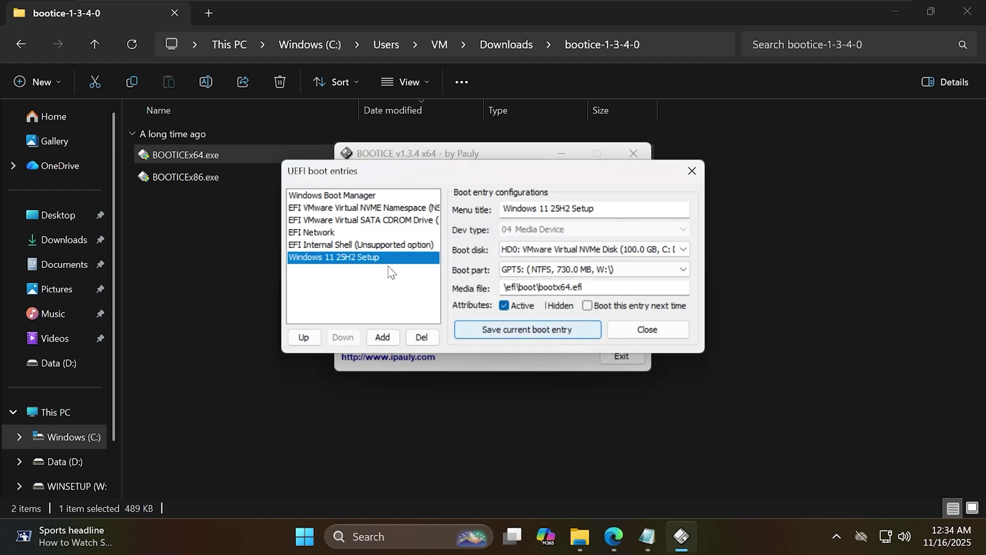
- Set the entry's boot partition to GPT3 (FAT32, WINSETUP), save, and close the editor
click(654, 269)
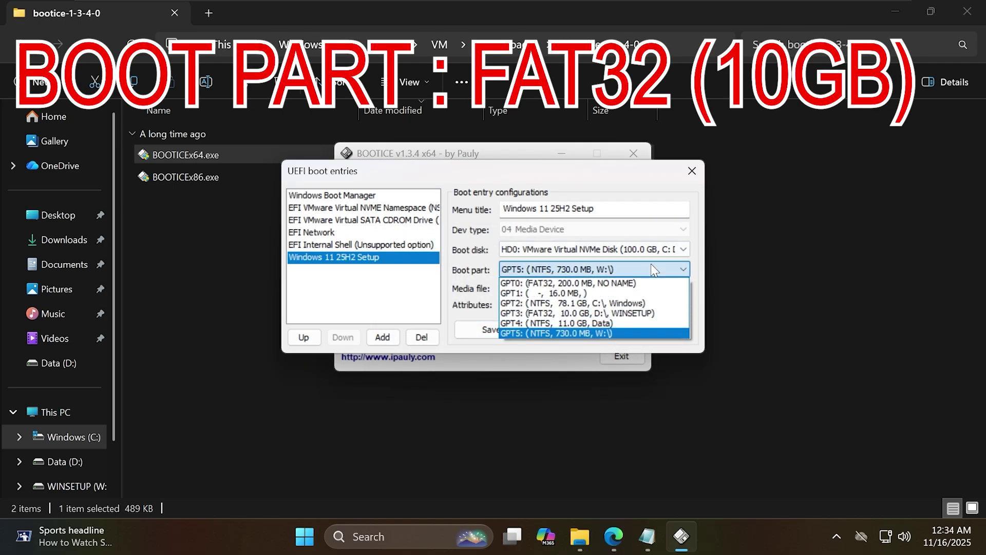
click(521, 314)
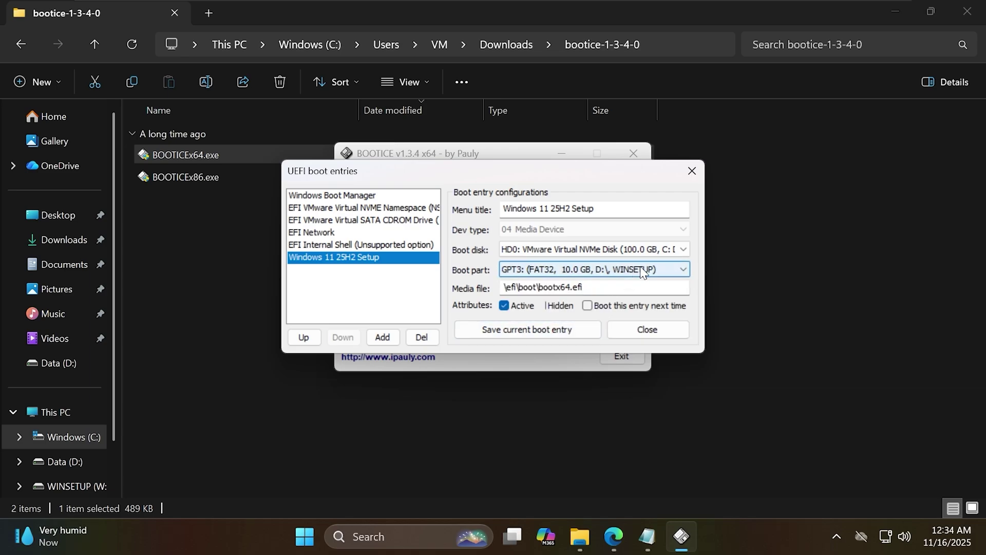
click(664, 271)
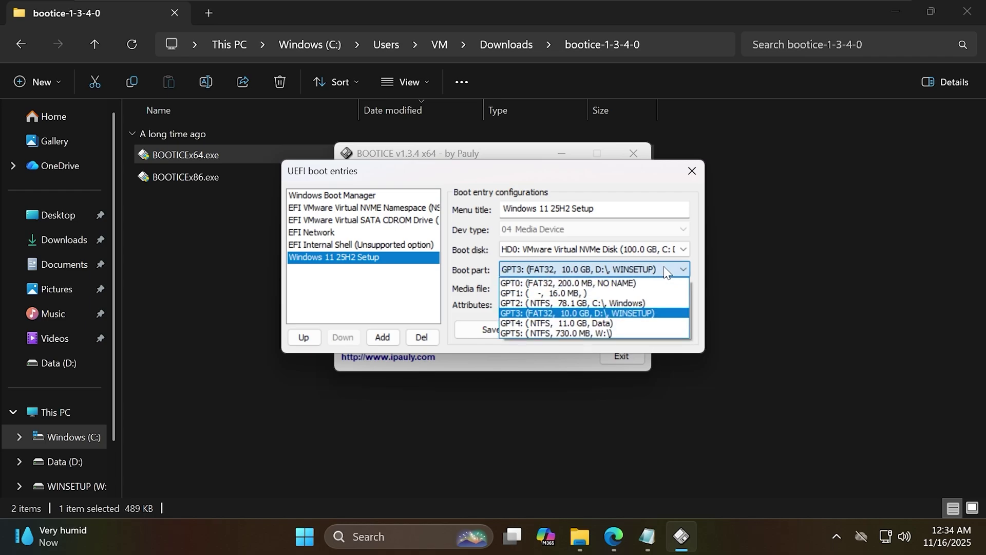
click(643, 318)
click(529, 328)
click(565, 322)
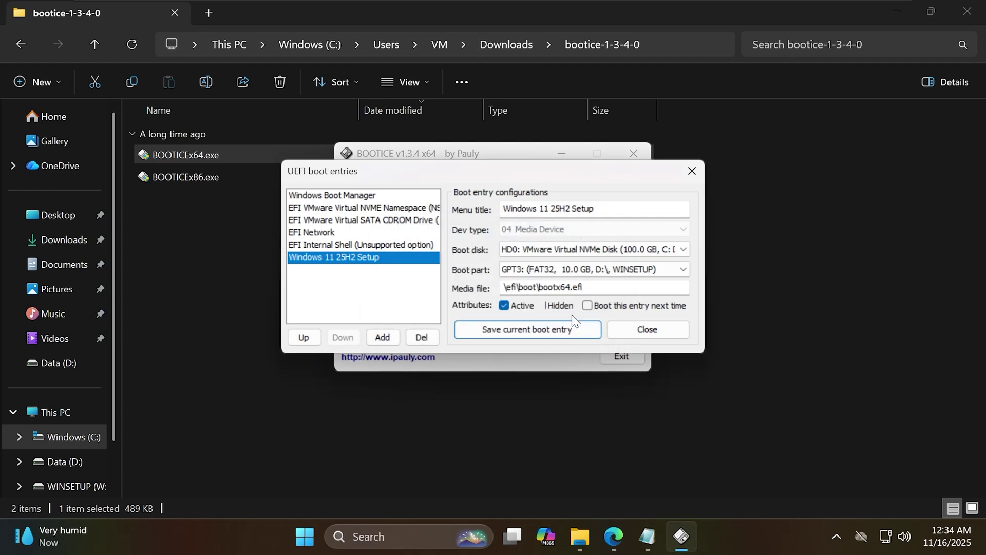
click(640, 331)
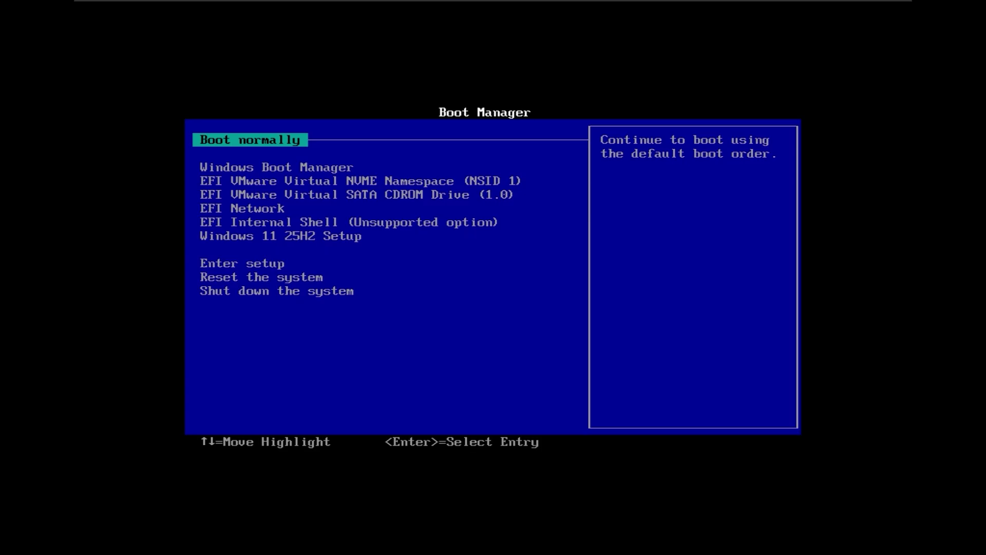
- Highlight the Windows 11 25H2 Setup entry in the VMware UEFI Boot Manager list
key(Down)
key(Down)
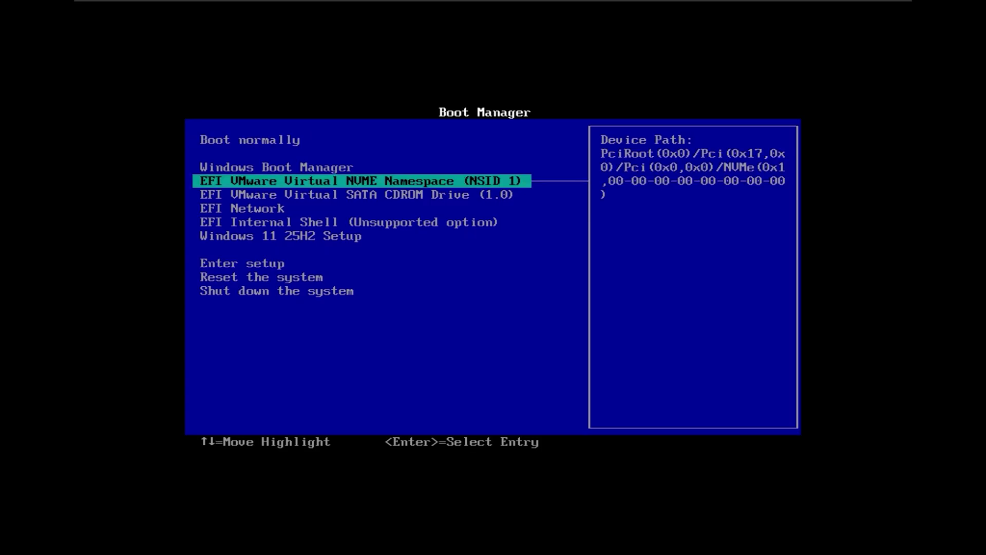
key(Down)
key(Down)
key(Down)
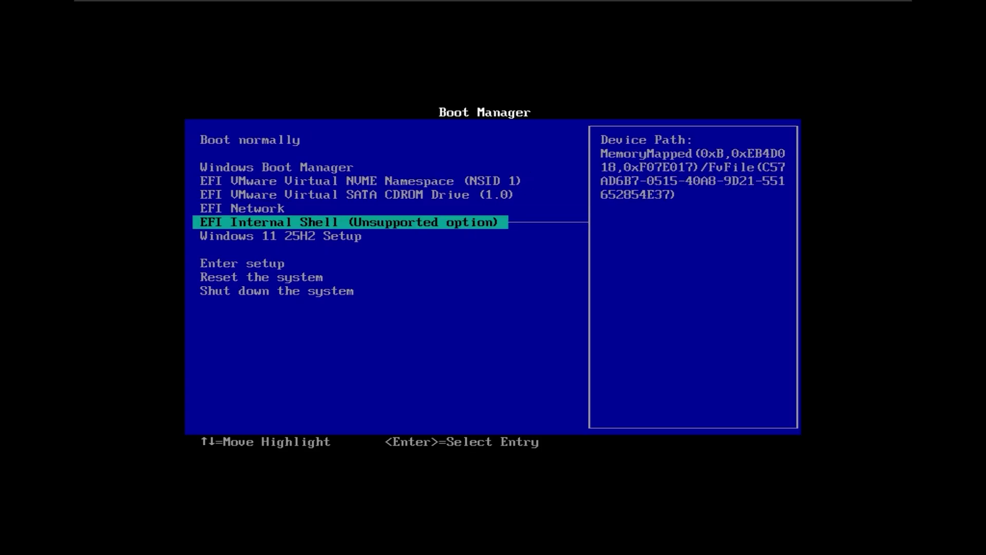
key(Down)
key(Down)
key(Up)
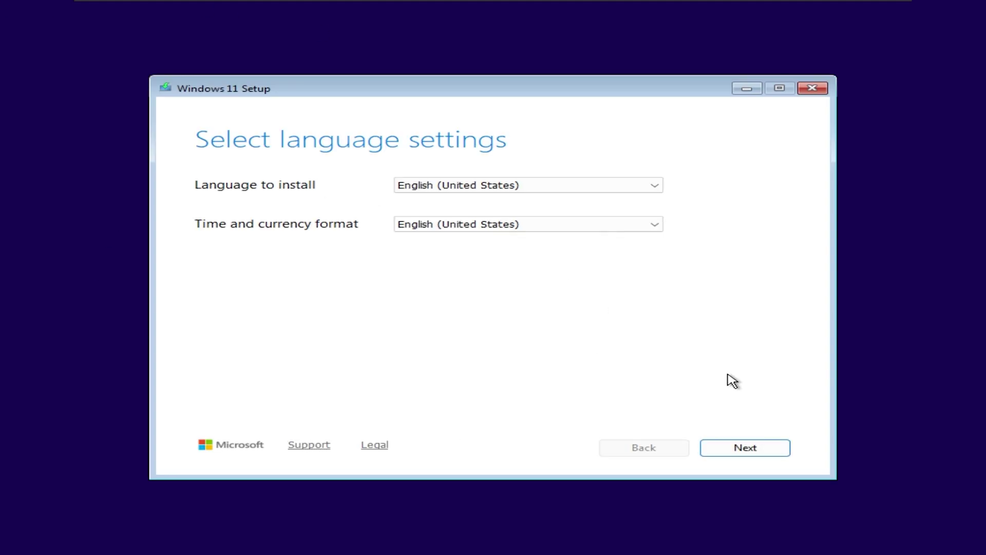
- Accept English language and US keyboard, switch to the previous Setup version, and start installing
click(760, 453)
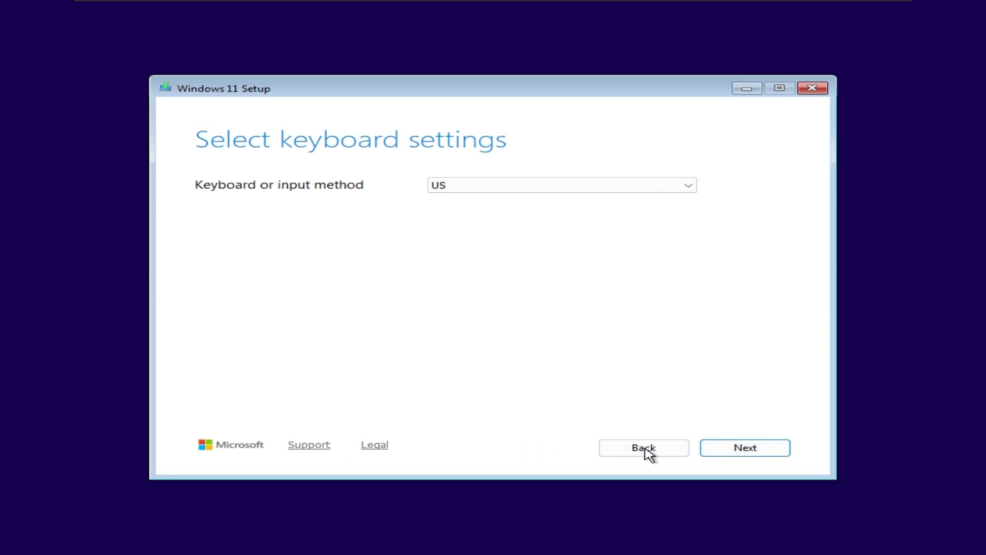
click(732, 450)
click(281, 422)
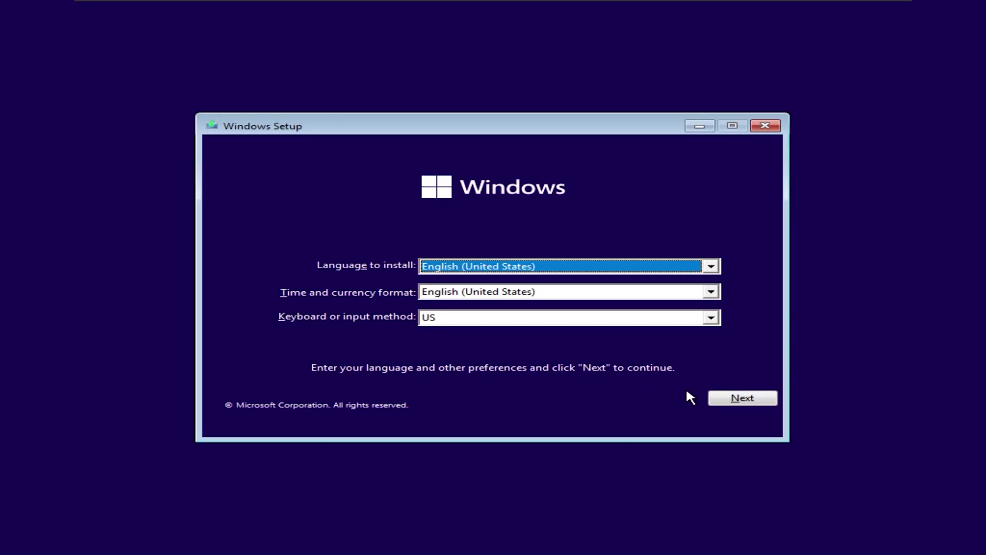
click(743, 398)
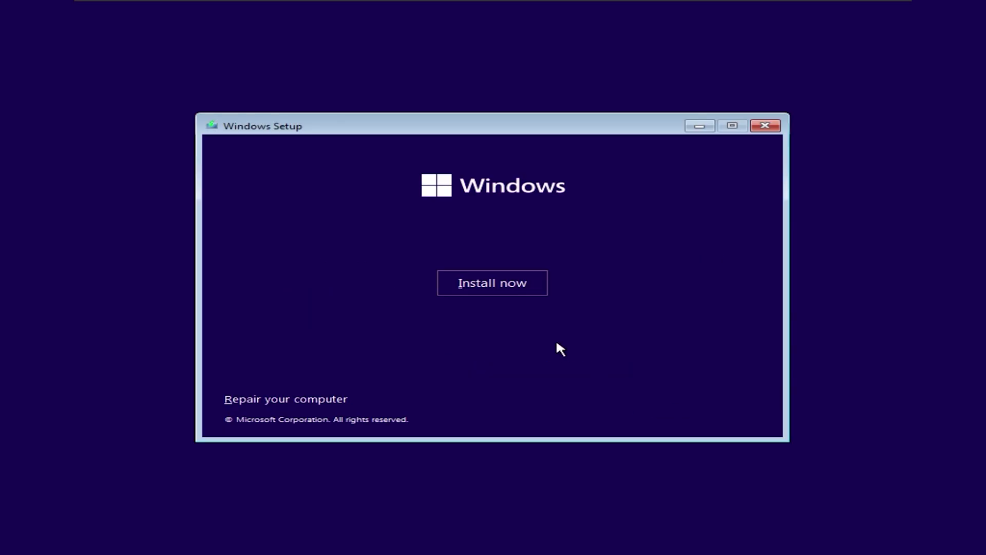
click(463, 285)
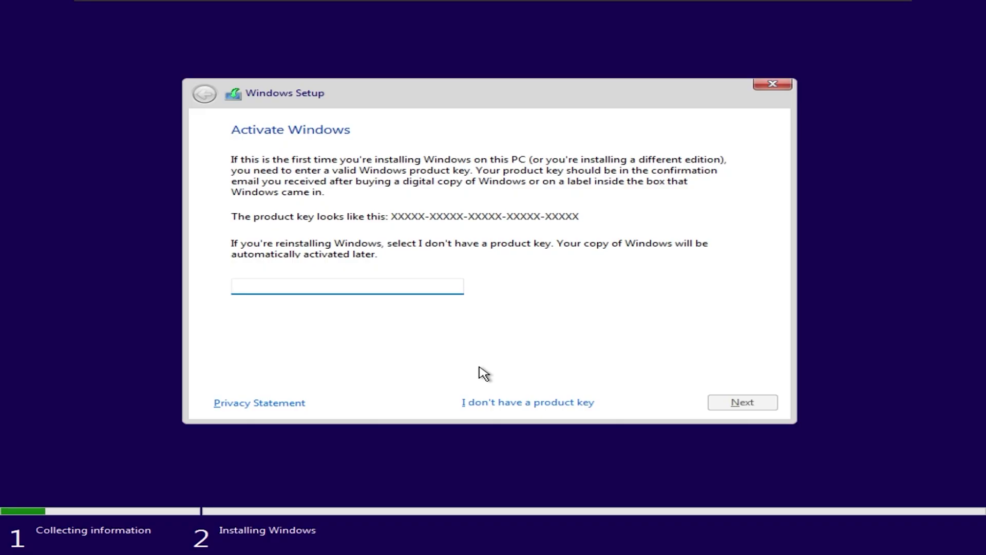
- Skip the product key and continue with the Windows 11 Pro edition
click(534, 401)
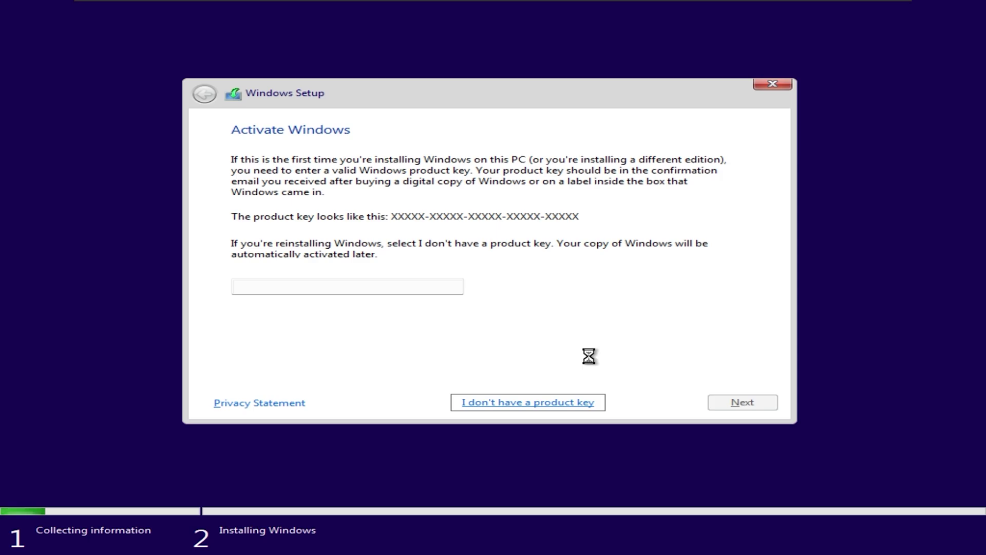
click(367, 248)
click(717, 403)
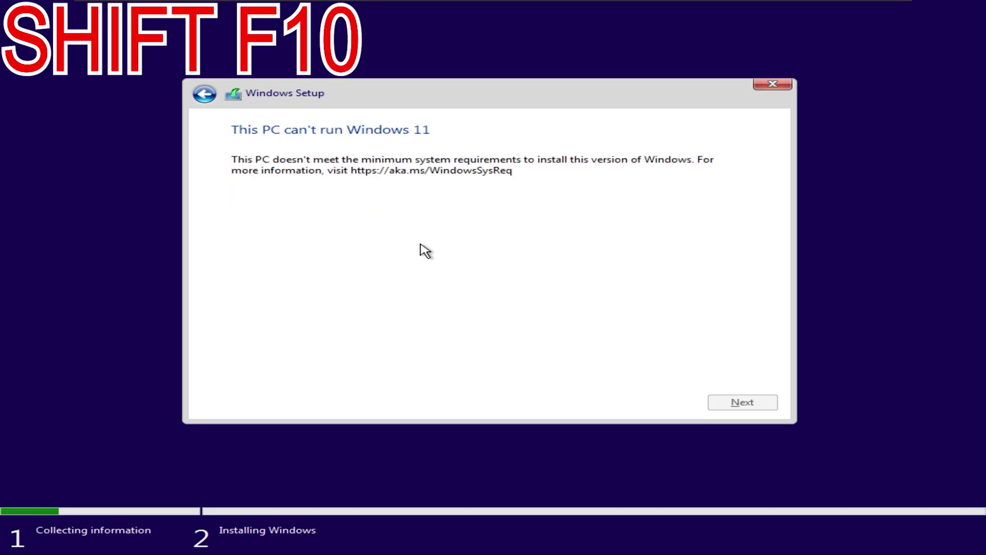
- Launch Notepad from a Shift+F10 command prompt and open its file browser showing All Files
key(shift+F10)
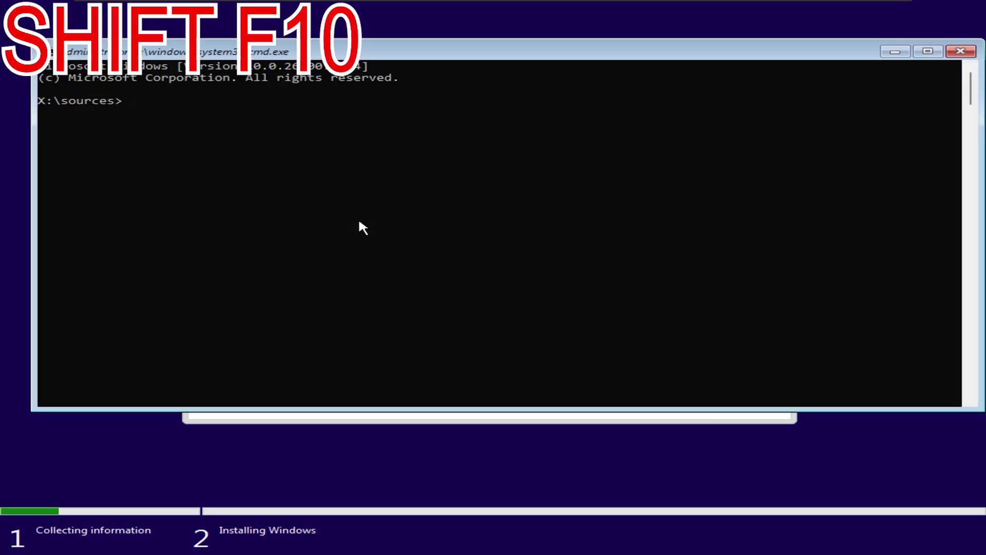
text(notepad)
key(Return)
click(98, 87)
click(116, 138)
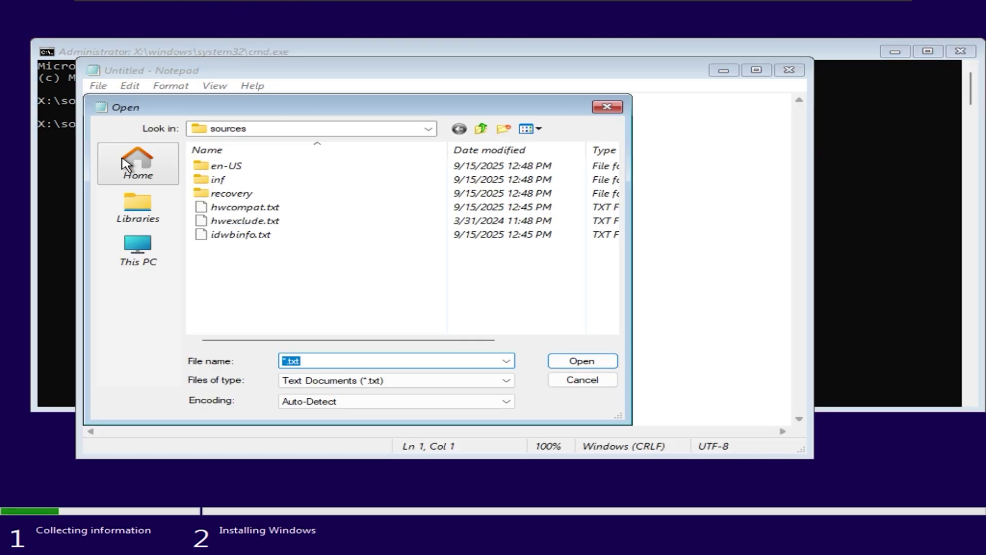
click(286, 382)
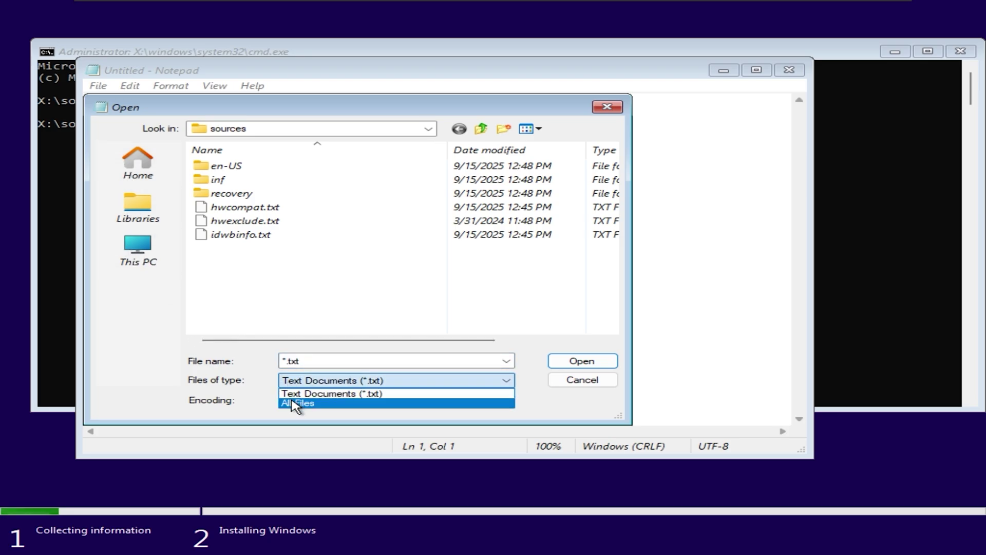
click(290, 401)
- Merge bypass.reg from WINSETUP (D:) into the registry and confirm the success message
click(128, 252)
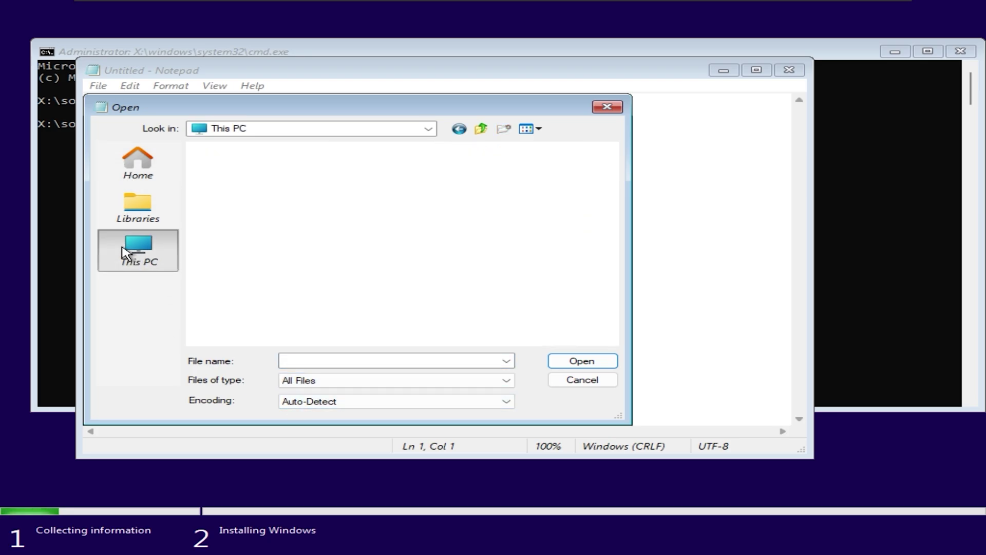
click(334, 326)
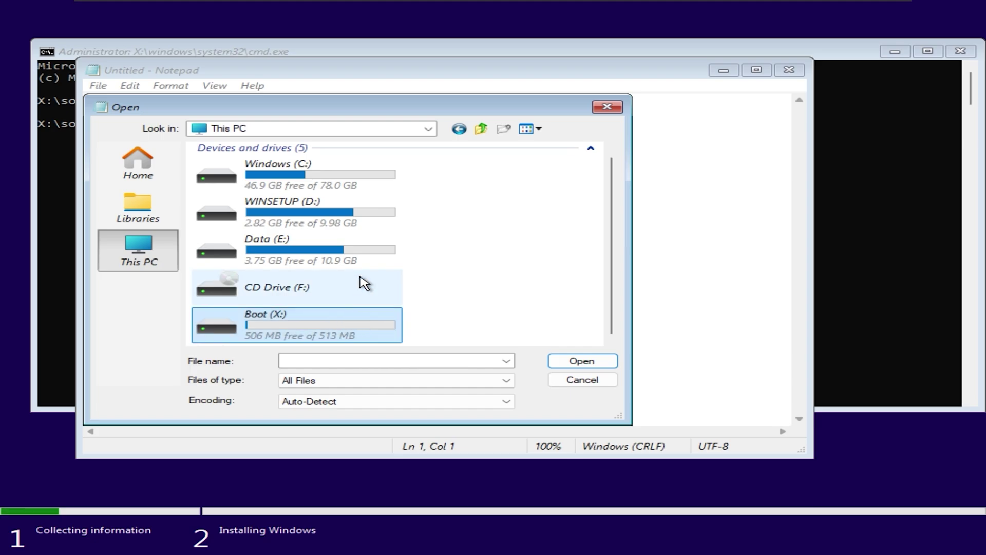
double_click(357, 224)
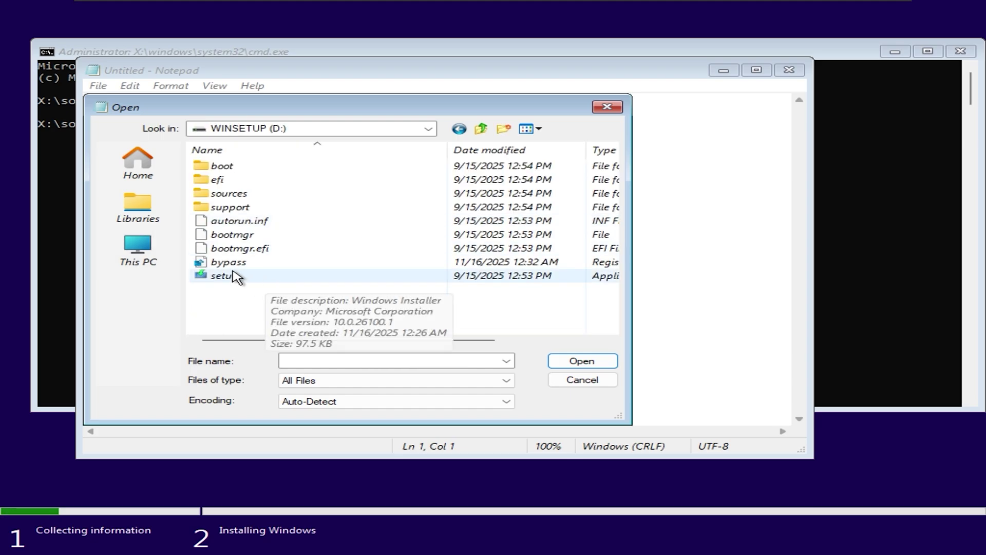
click(232, 264)
right_click(243, 267)
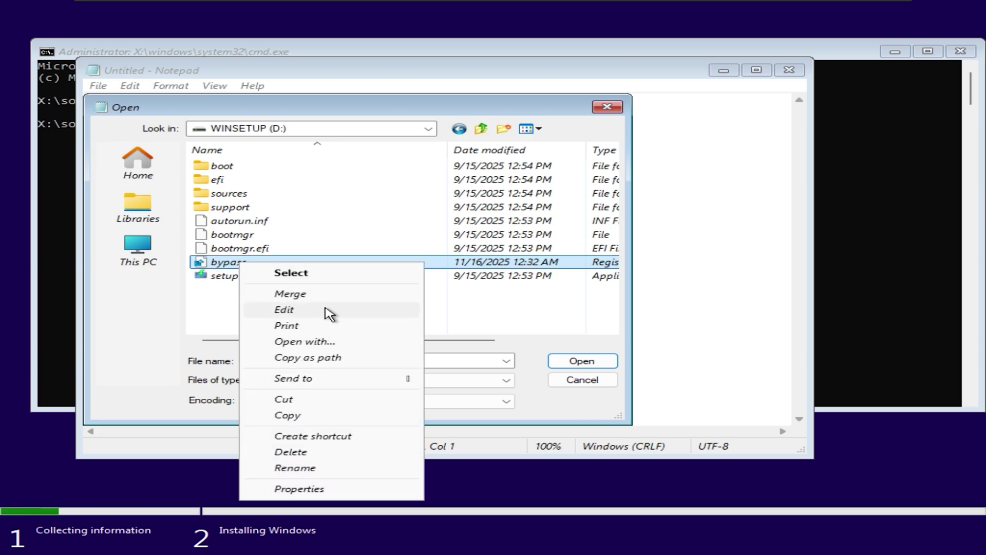
click(314, 295)
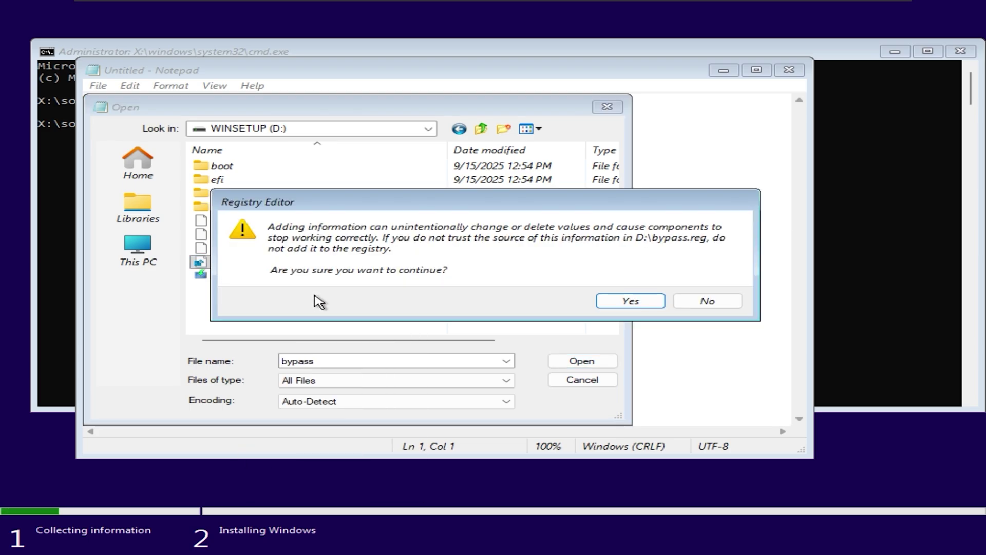
click(628, 302)
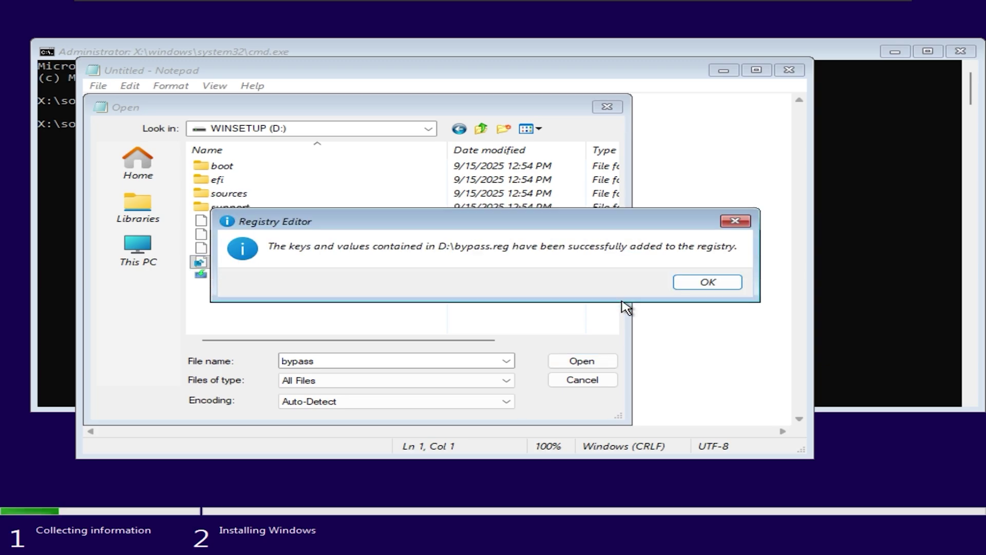
click(700, 286)
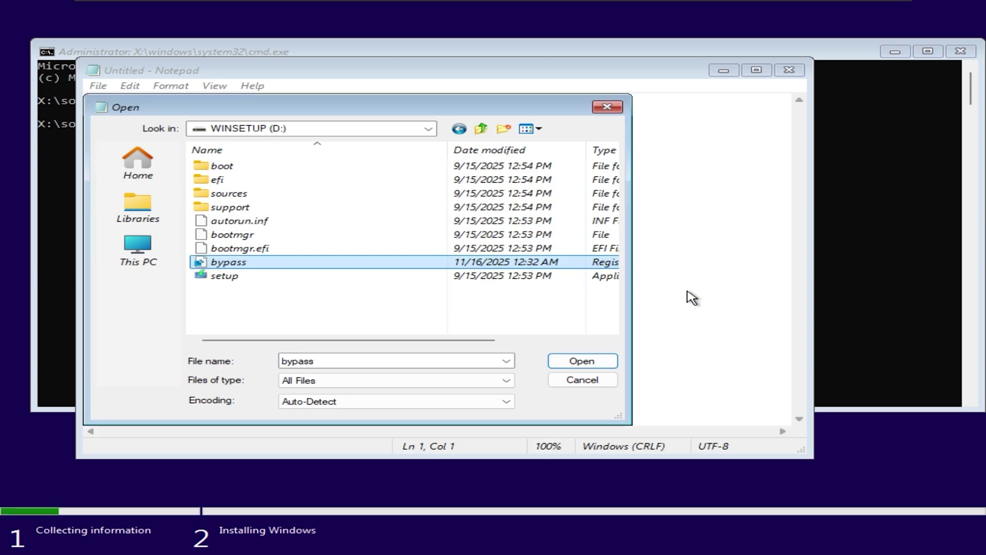
- Close the file browser and Notepad to return to Setup
click(595, 385)
click(591, 335)
click(789, 70)
- Close the command prompt, re-continue from the edition list, and accept the license terms
click(960, 51)
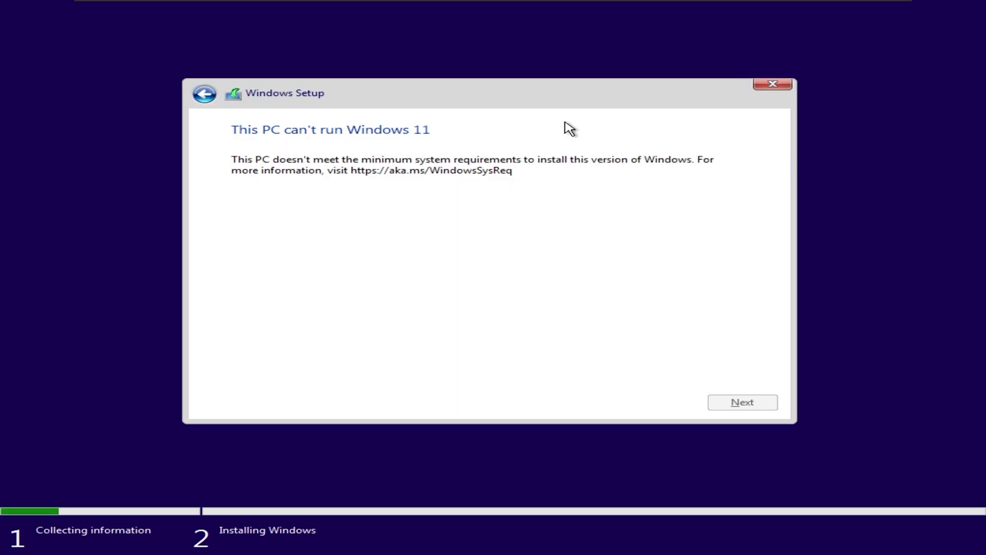
click(195, 102)
click(756, 407)
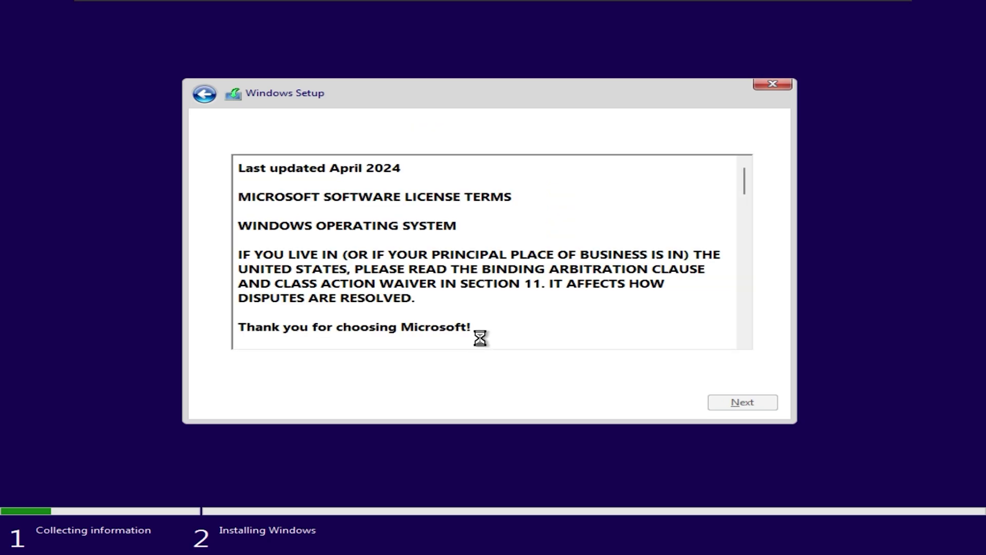
click(400, 378)
click(743, 404)
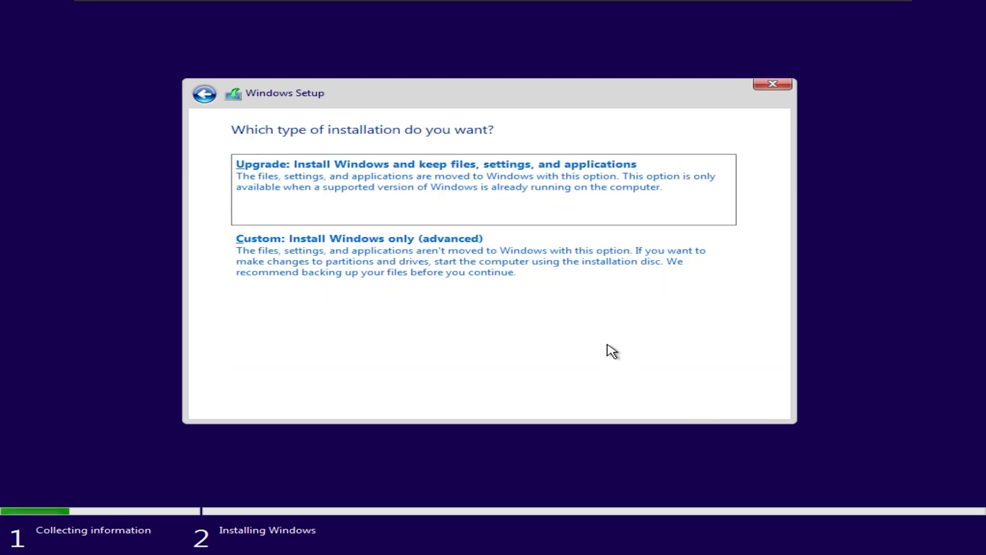
- Choose Custom install, format Drive 0 Partition 3, and install Windows onto it
click(469, 293)
click(396, 241)
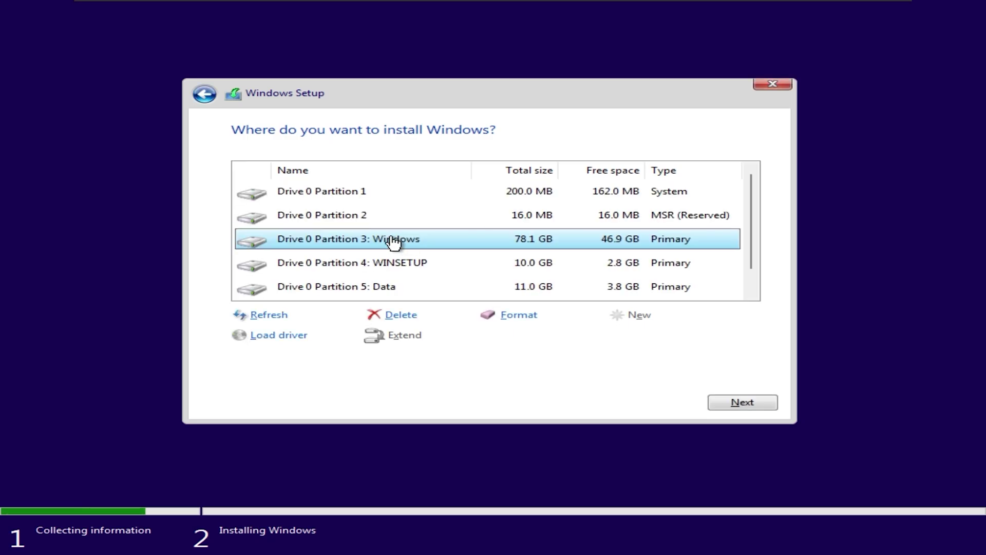
click(525, 316)
click(619, 339)
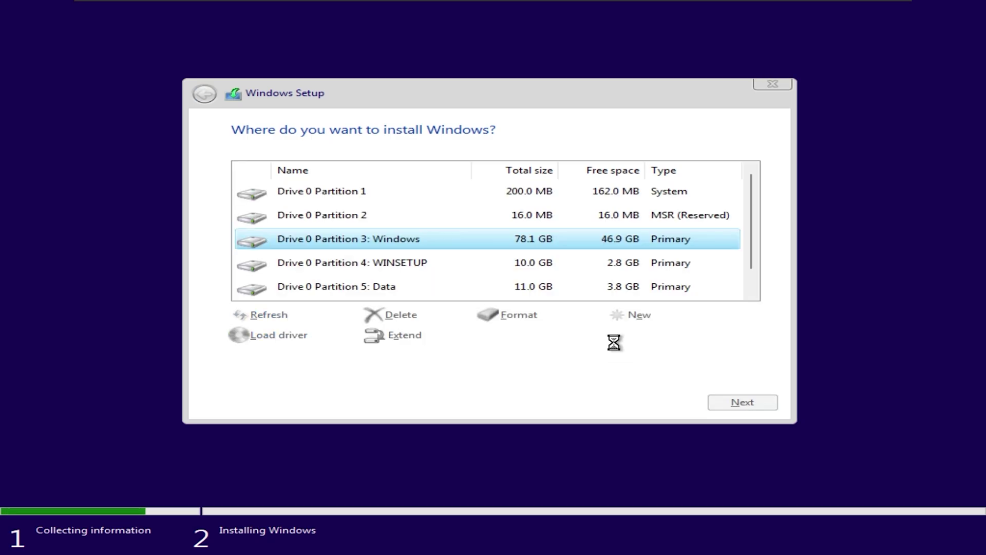
click(741, 403)
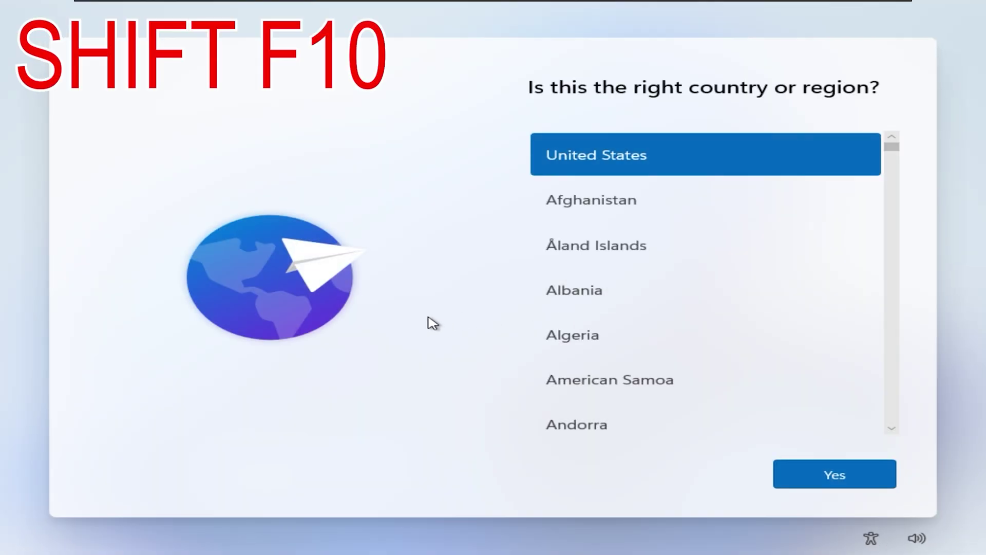
- Run 'start ms-cxh:localonly' from Shift+F10 and create a local user account named VM
key(shift+F10)
text(start ms-cxh:locl)
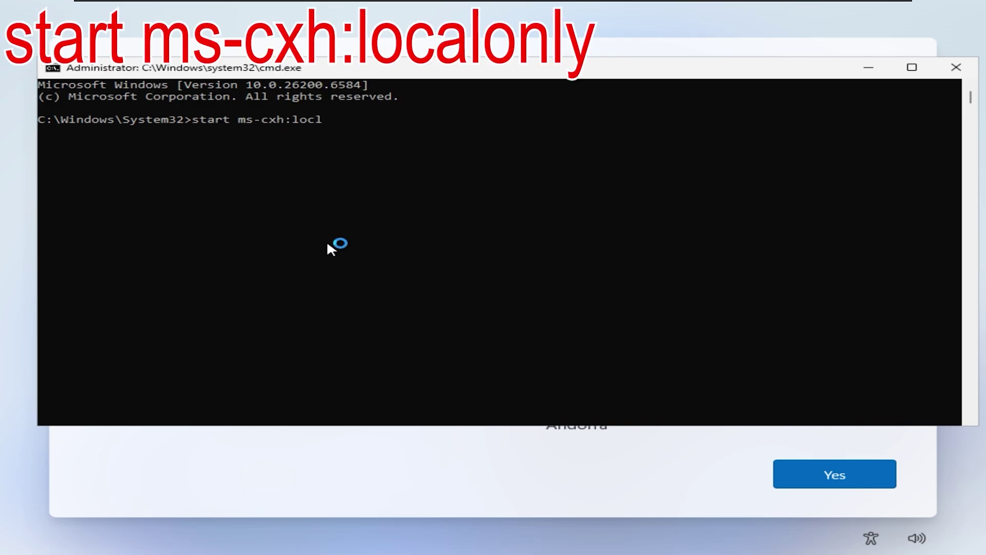
key(BackSpace)
text(alonly)
key(Return)
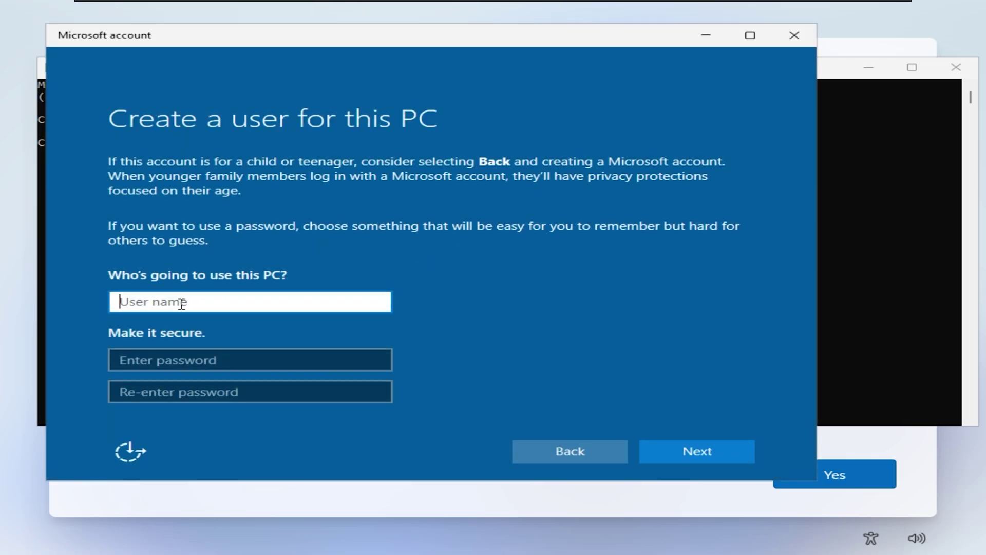
text(VM)
key(Return)
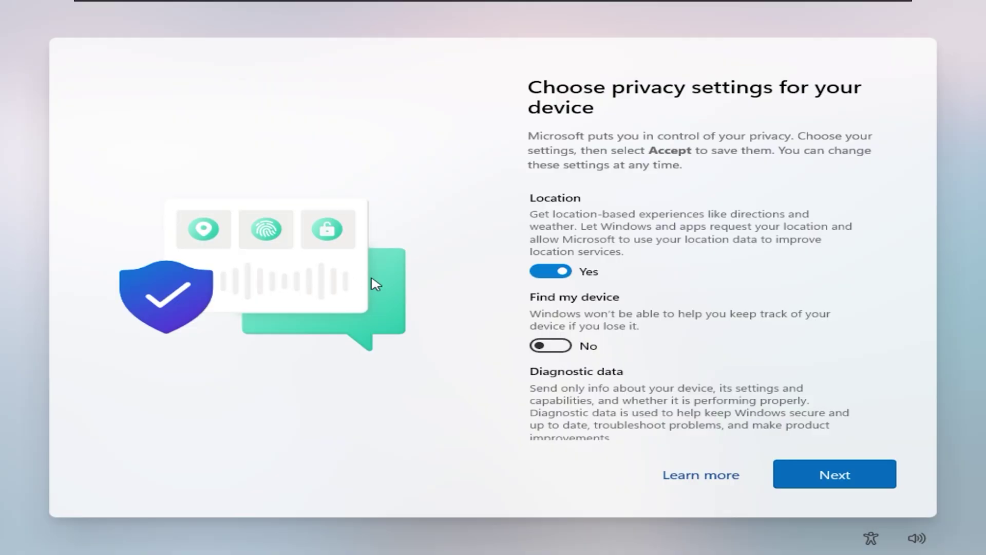
- Turn off location, inking and typing, and tailored experiences, then accept the privacy settings
click(550, 271)
scroll(585, 309, down, 4)
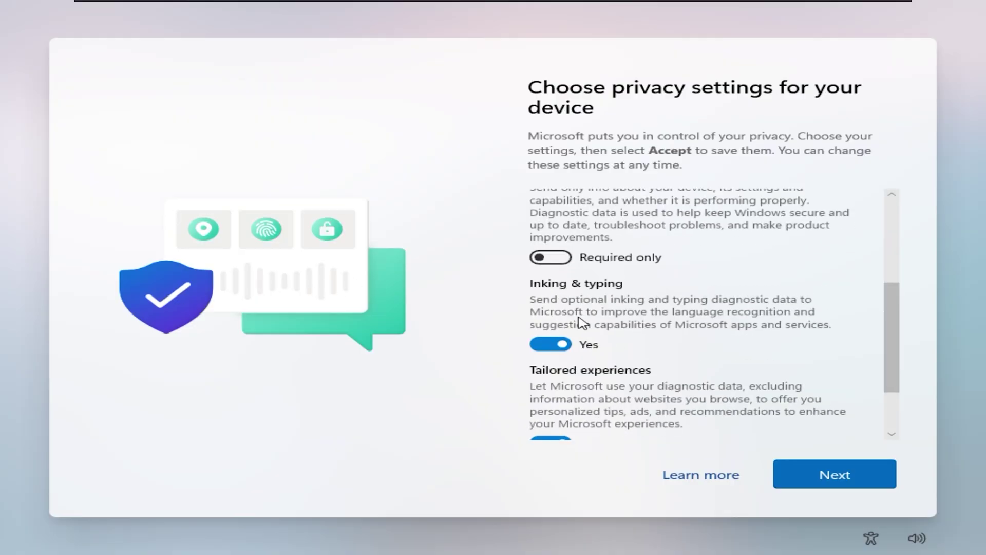
click(588, 344)
click(588, 417)
scroll(588, 402, down, 3)
click(852, 474)
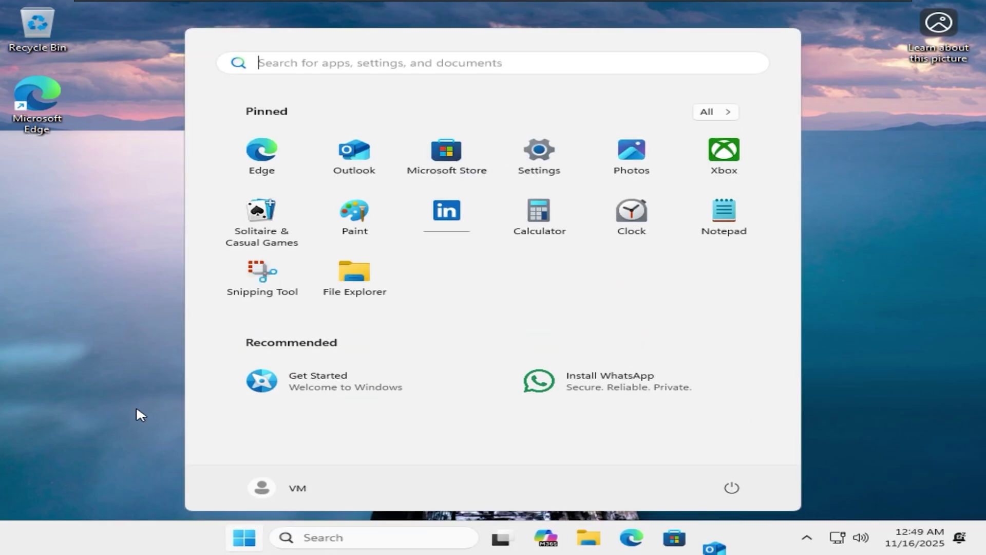
- In File Explorer's This PC view, rename Local Disk (C:) to 'Windows'
click(130, 402)
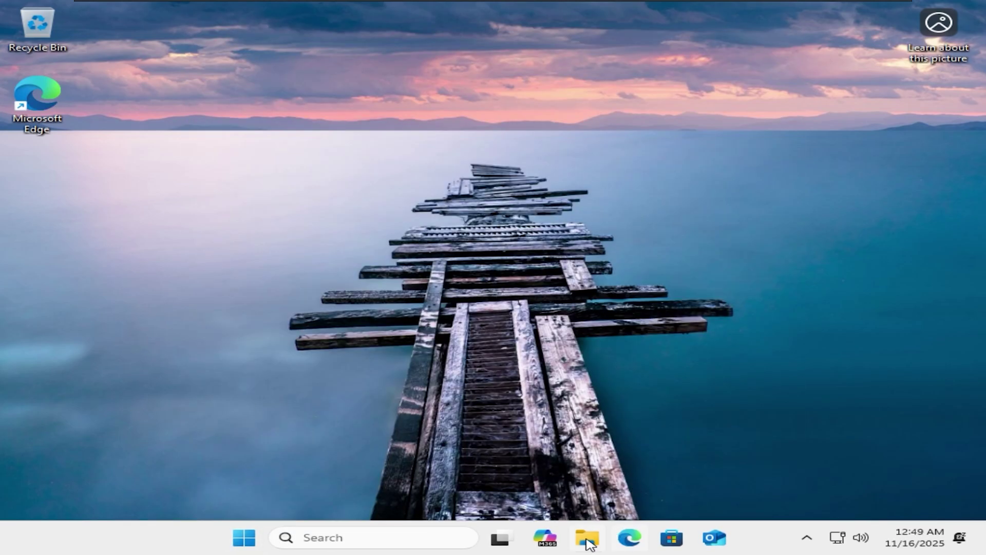
key(super+e)
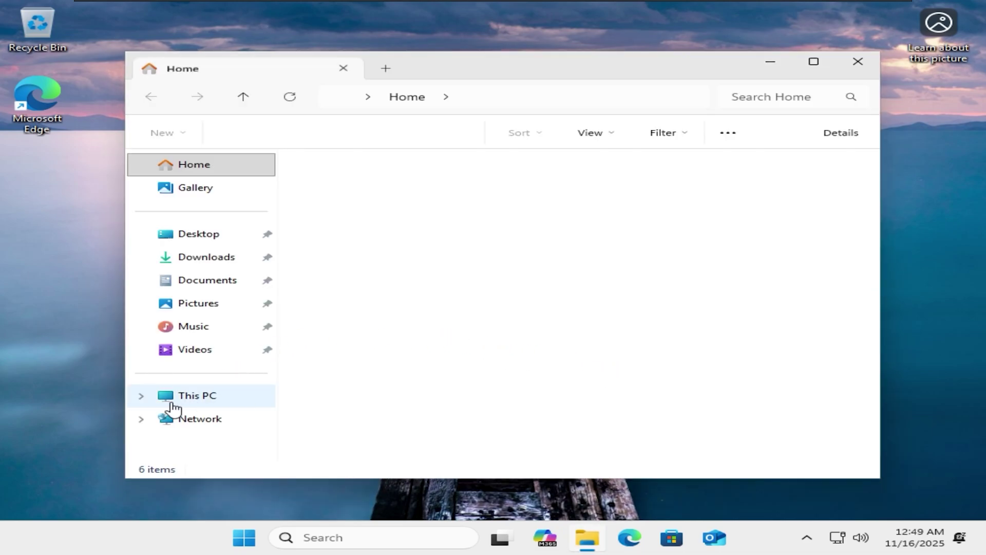
click(172, 406)
click(385, 200)
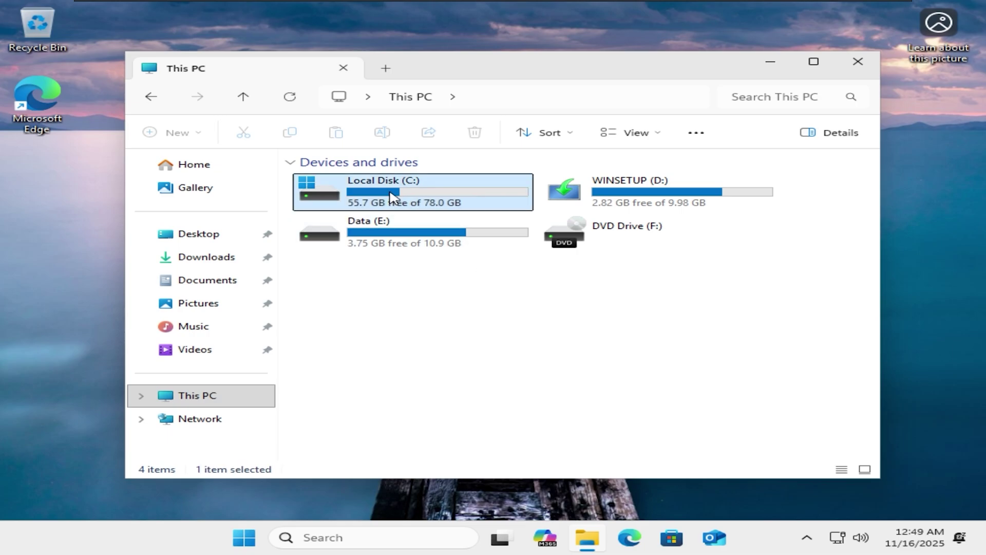
click(717, 194)
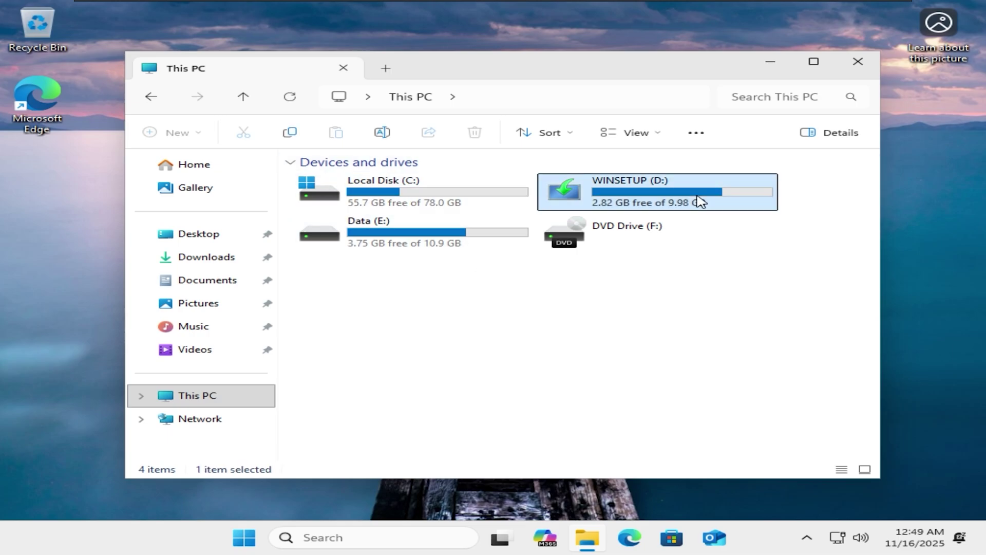
click(401, 240)
click(403, 194)
key(F2)
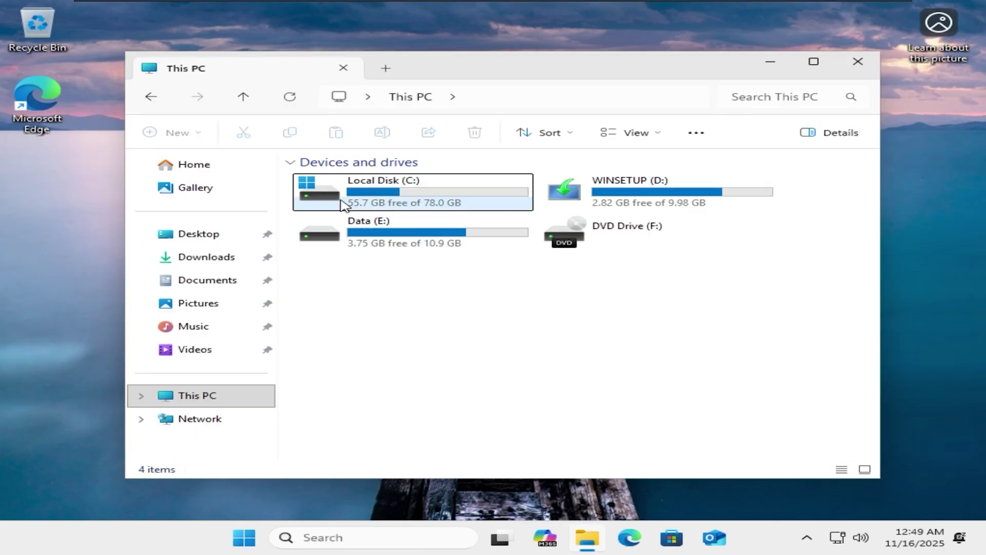
key(F2)
text(Windo)
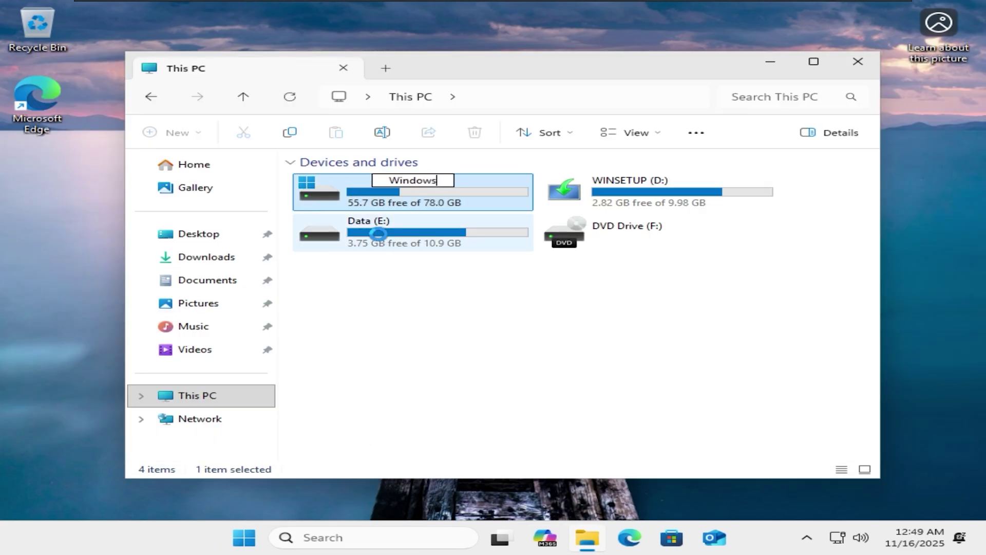
text(ws)
key(Return)
click(243, 539)
- Open Disk Management and remove drive letter D: from the WINSETUP partition
right_click(243, 543)
click(196, 263)
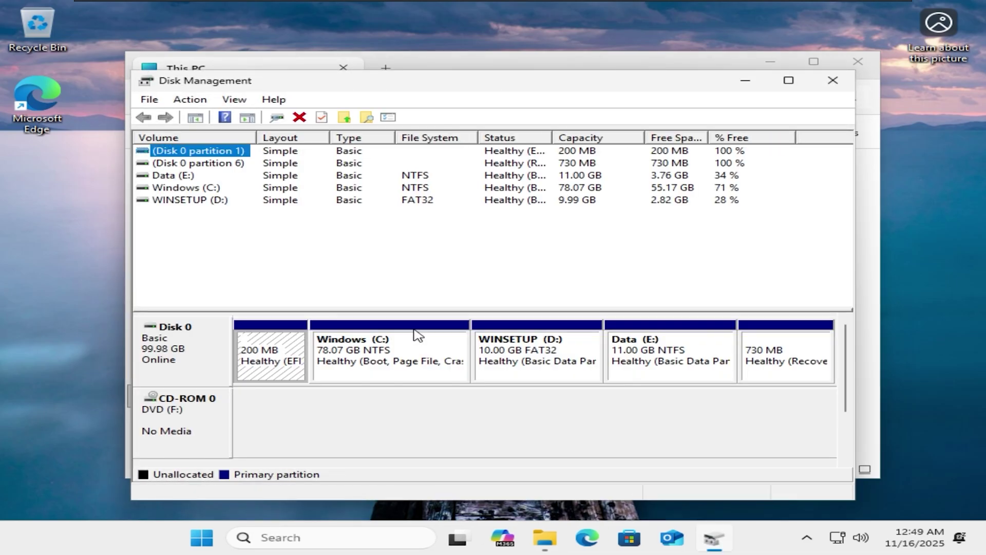
right_click(542, 358)
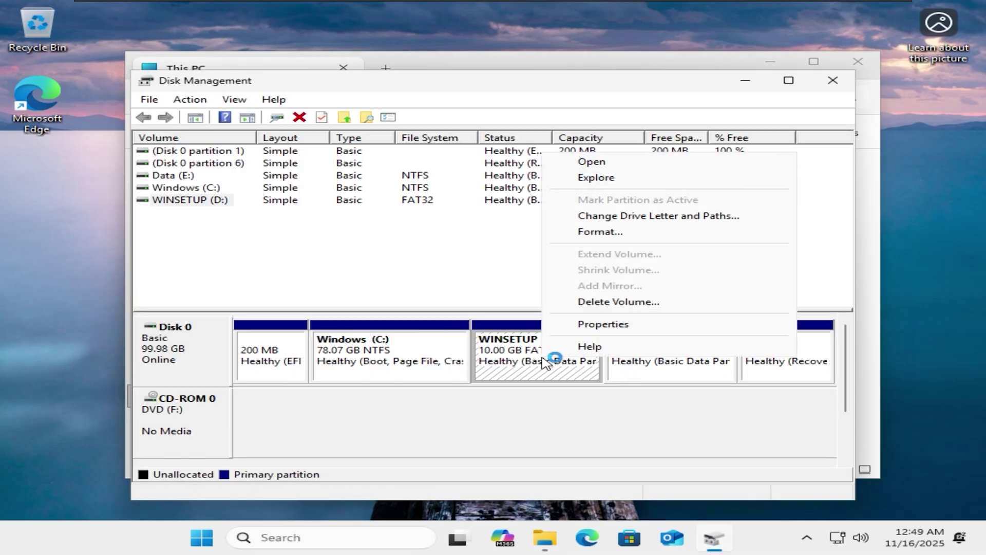
click(608, 218)
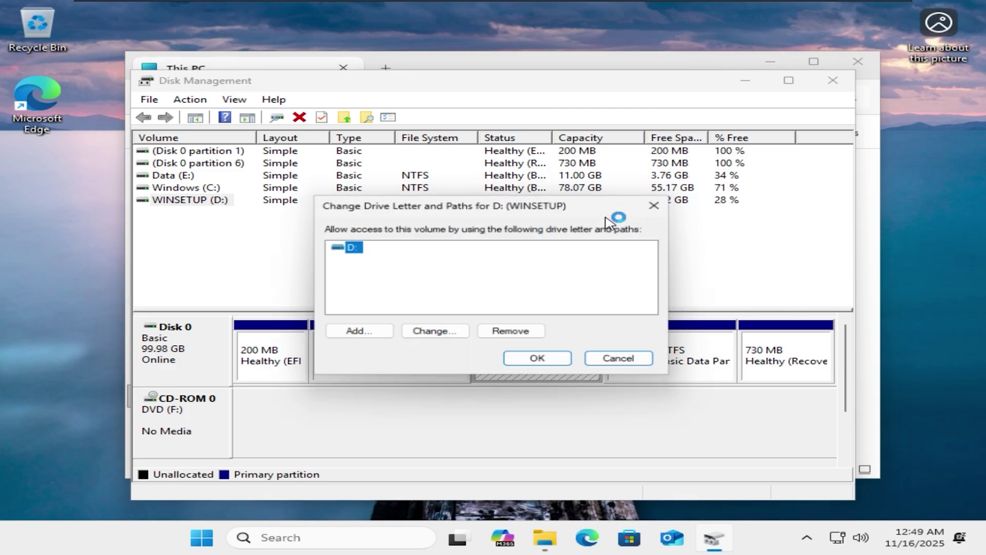
click(512, 333)
click(575, 318)
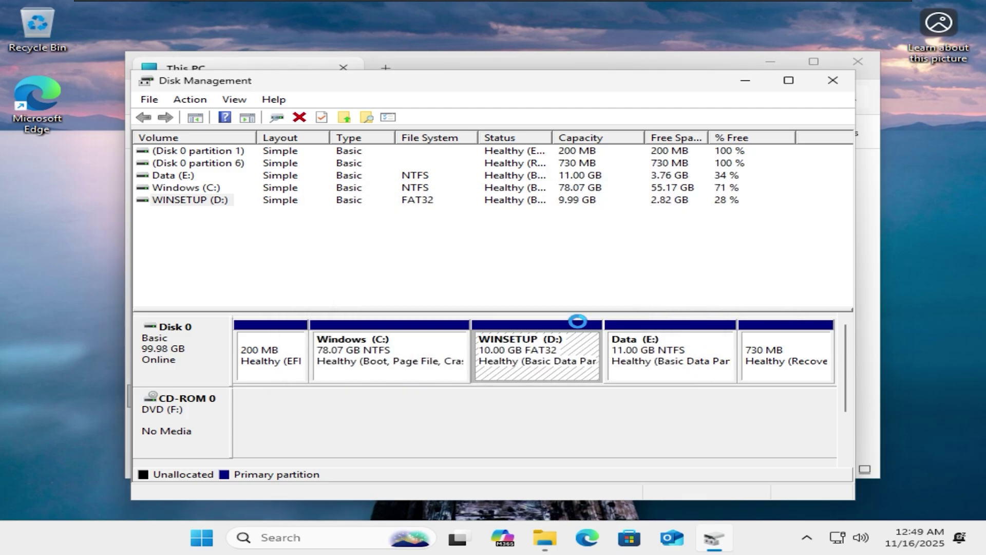
- Change the Data volume's drive letter from E: to D: and confirm the warnings
right_click(635, 368)
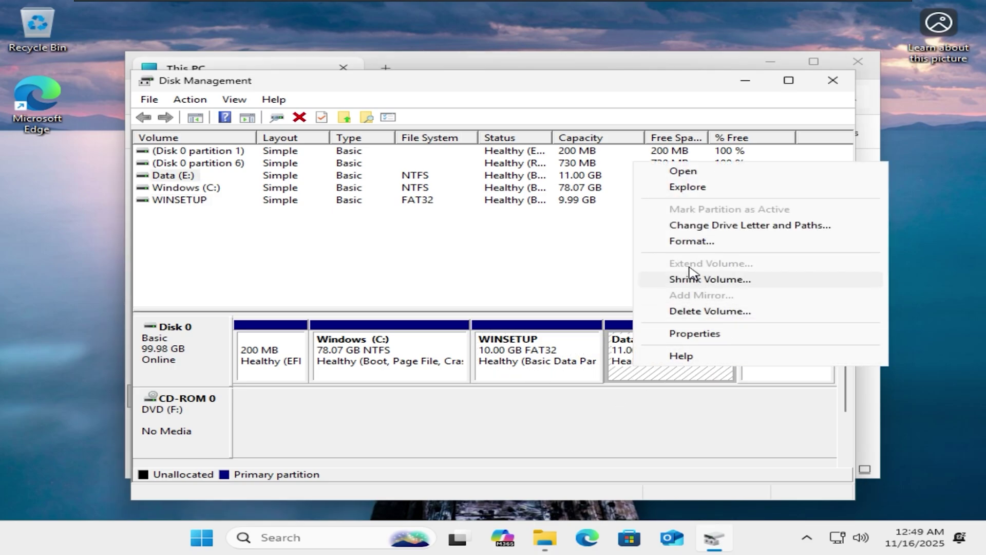
click(689, 224)
click(428, 335)
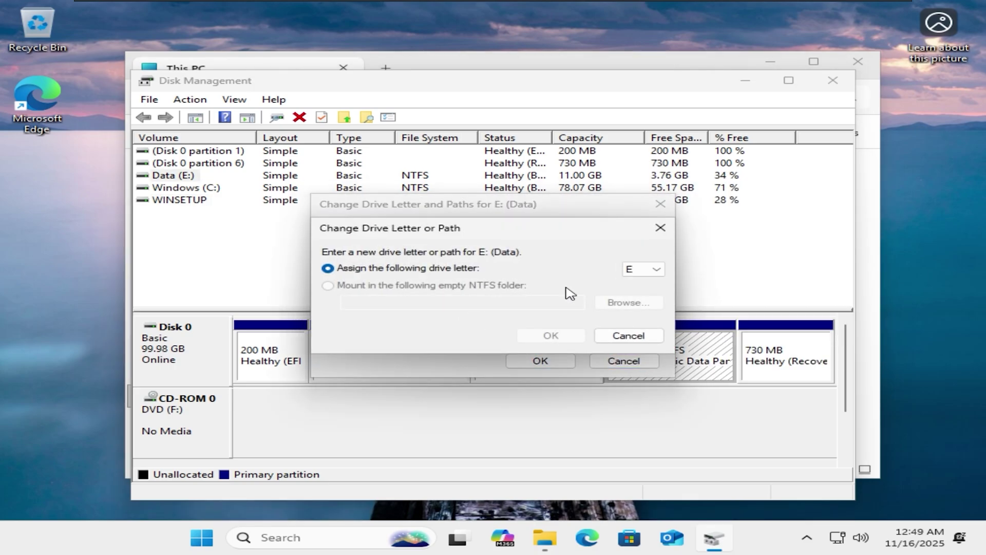
click(656, 269)
click(642, 304)
click(562, 335)
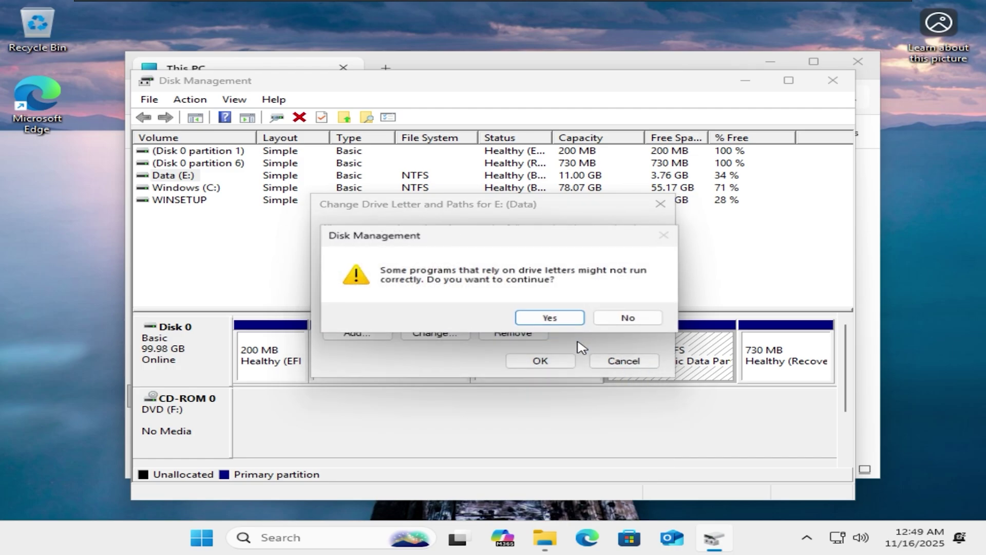
click(550, 318)
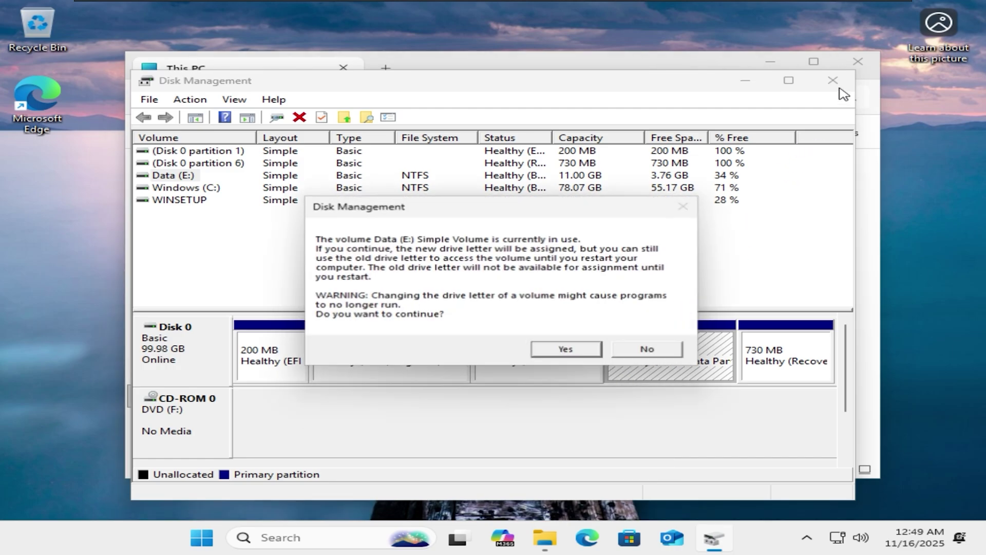
click(567, 351)
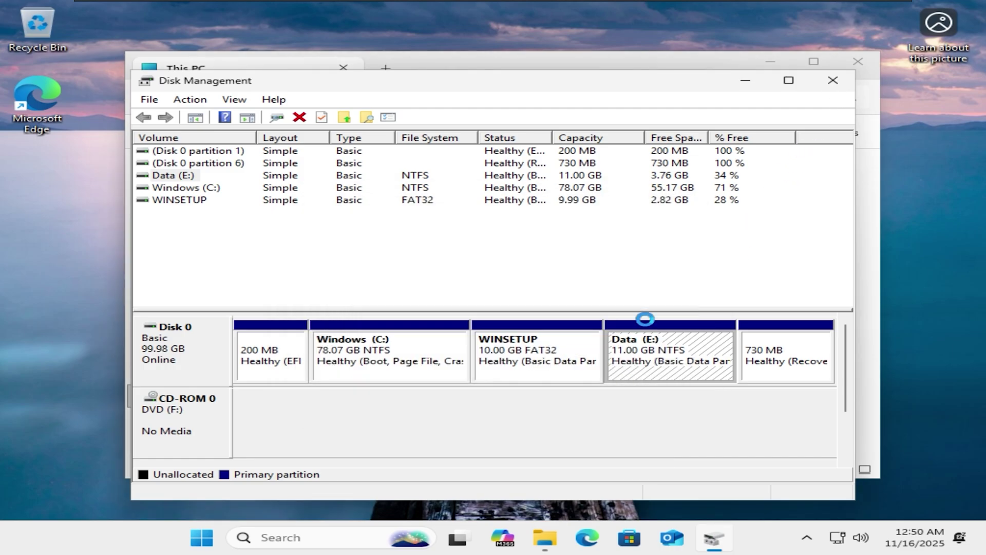
- Close Disk Management and check that This PC shows only Windows (C:) and Data (D:)
click(843, 85)
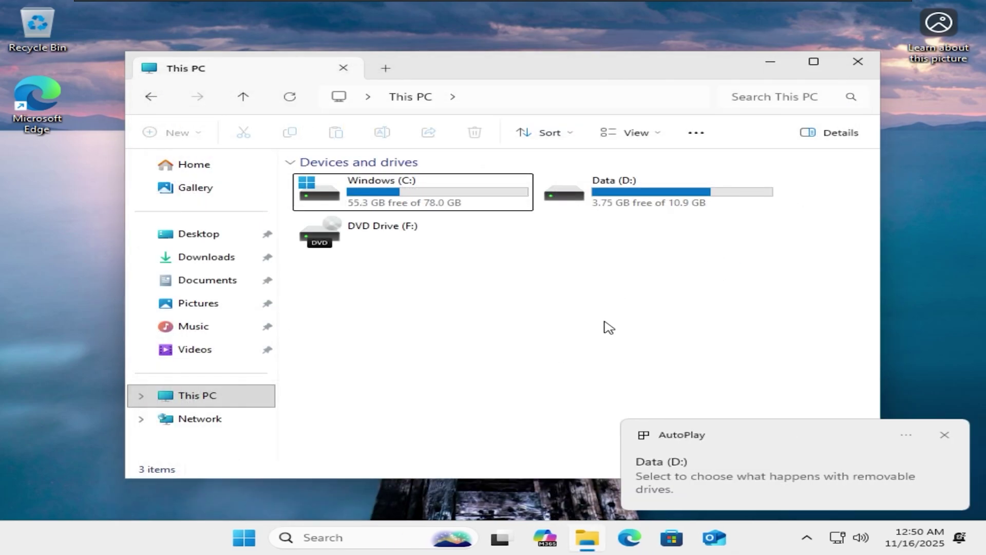
click(617, 205)
click(513, 196)
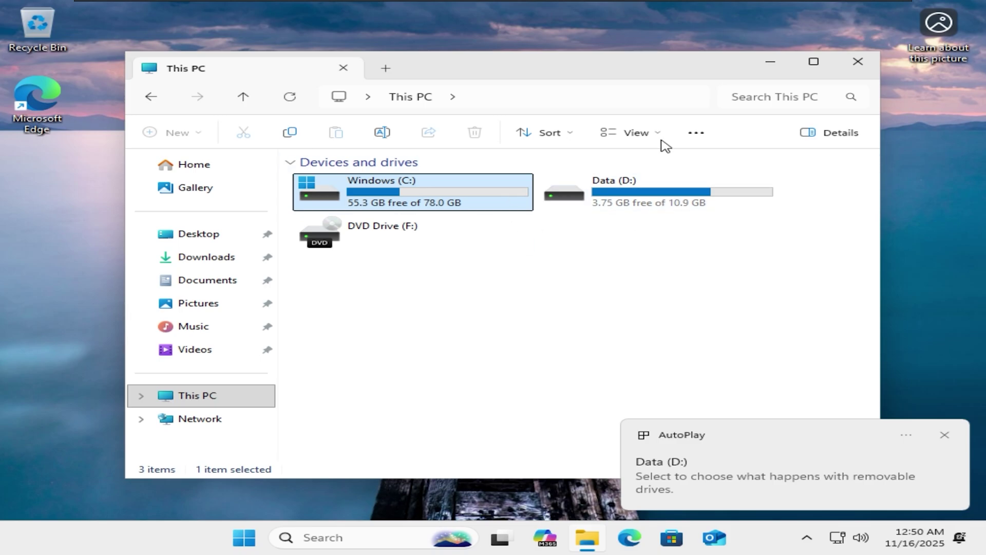
click(141, 396)
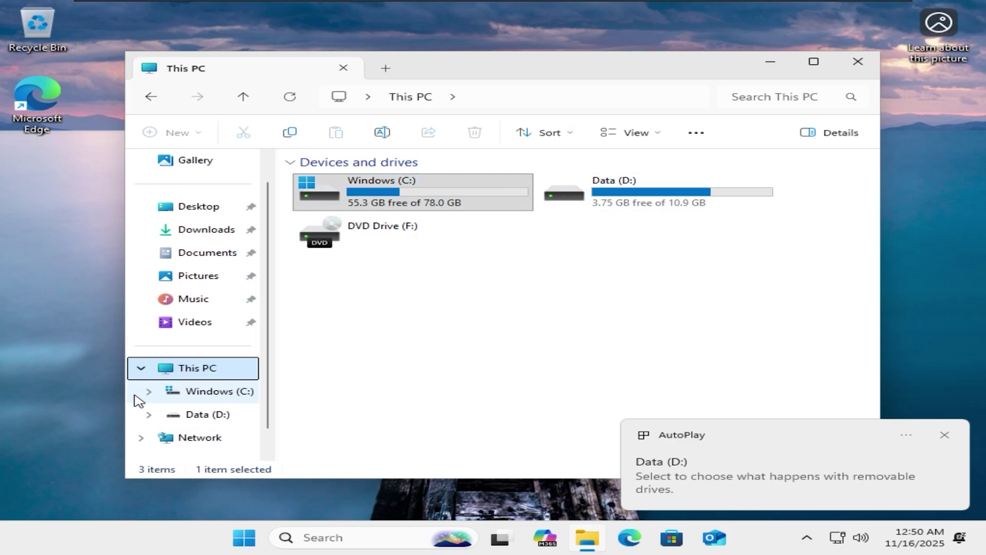
- Restart the computer from the Start button's quick menu
click(251, 542)
right_click(251, 541)
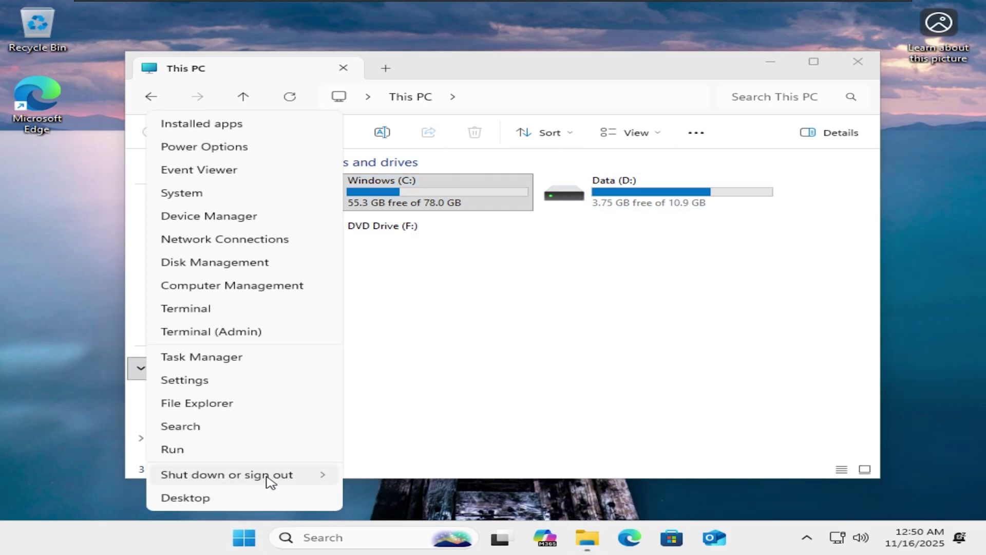
mouse_move(268, 482)
click(365, 523)
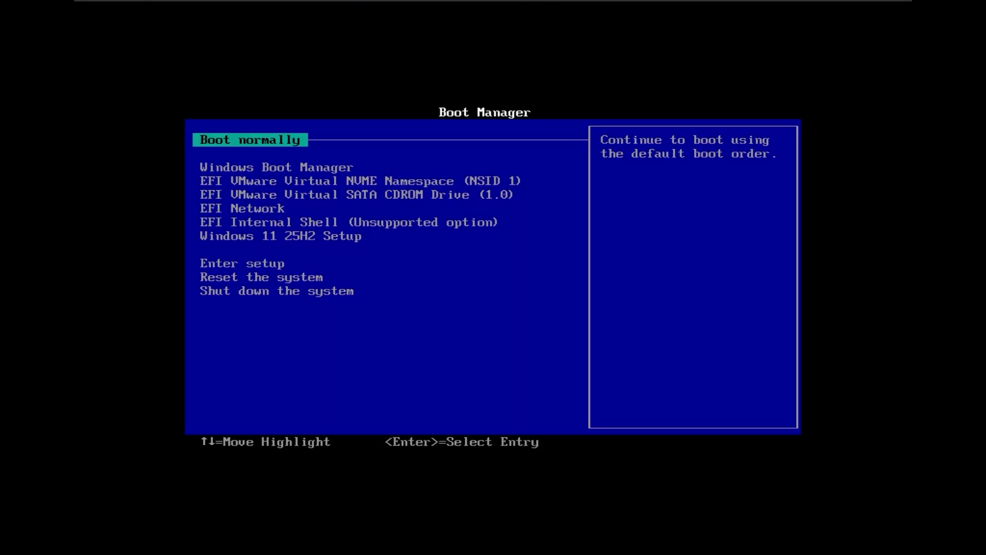
- Start Windows 11 25H2 Setup from the Boot Manager list, then close Setup and confirm Yes to quit
key(Down)
key(Down)
key(Down)
key(Down)
key(Down)
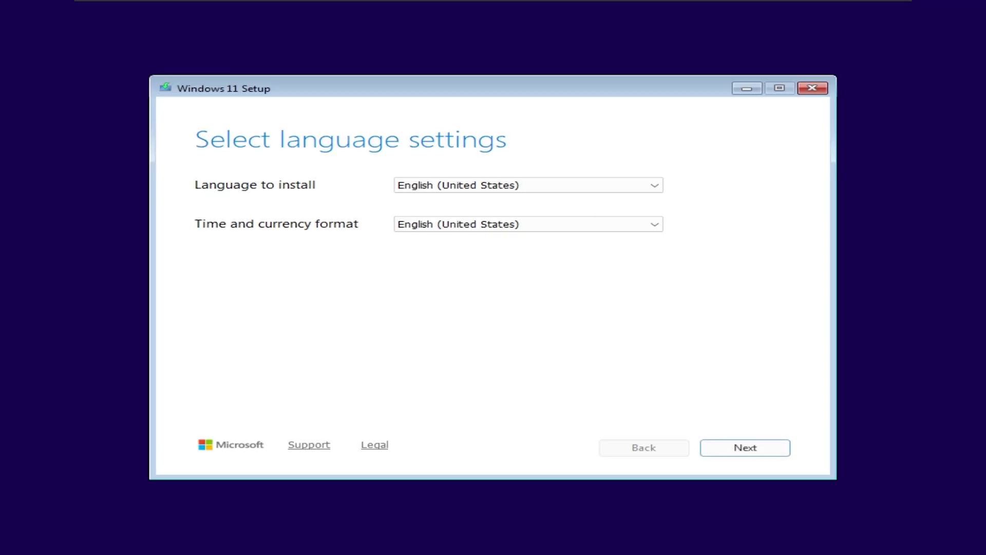
click(824, 88)
click(470, 336)
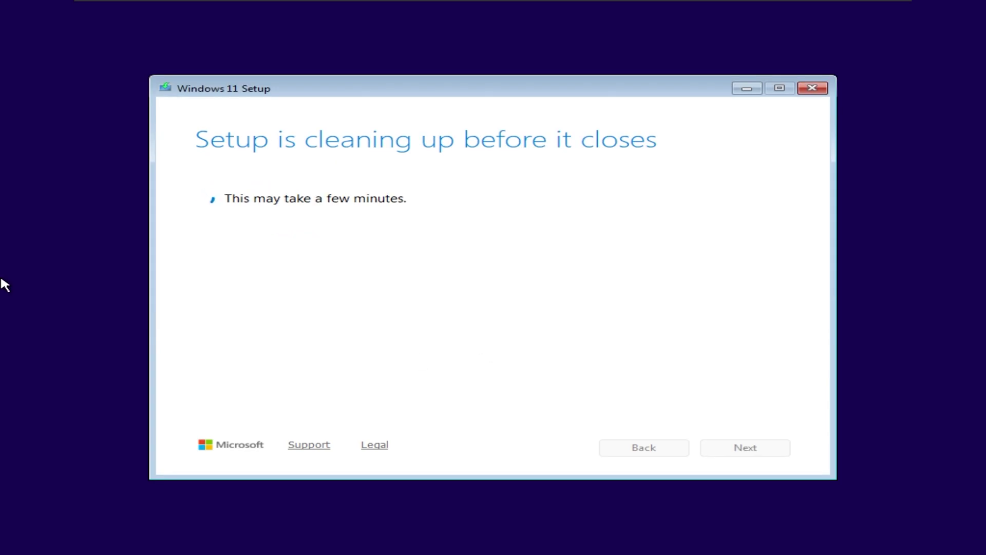